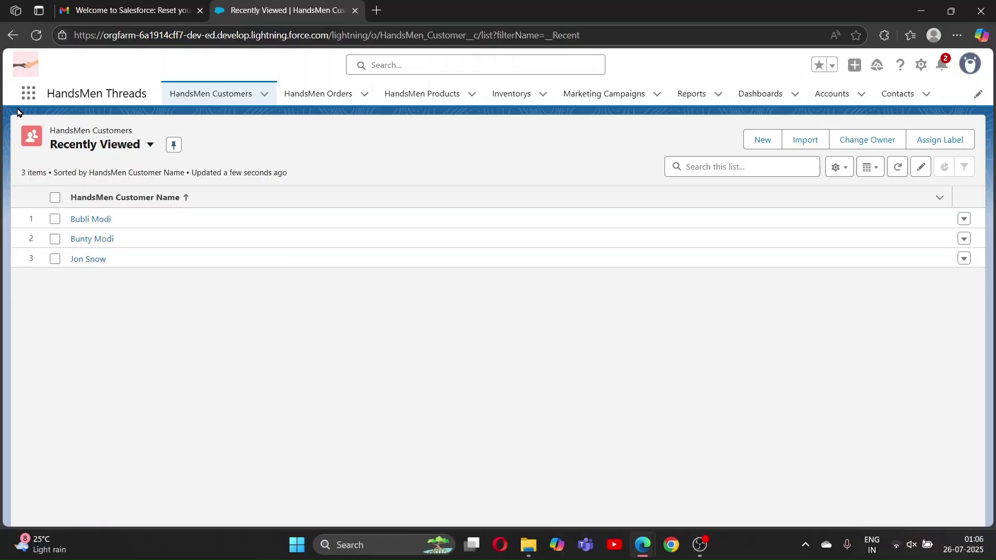
# Search the app launcher for 'h', then close it without switching apps
pyautogui.click(29, 93)
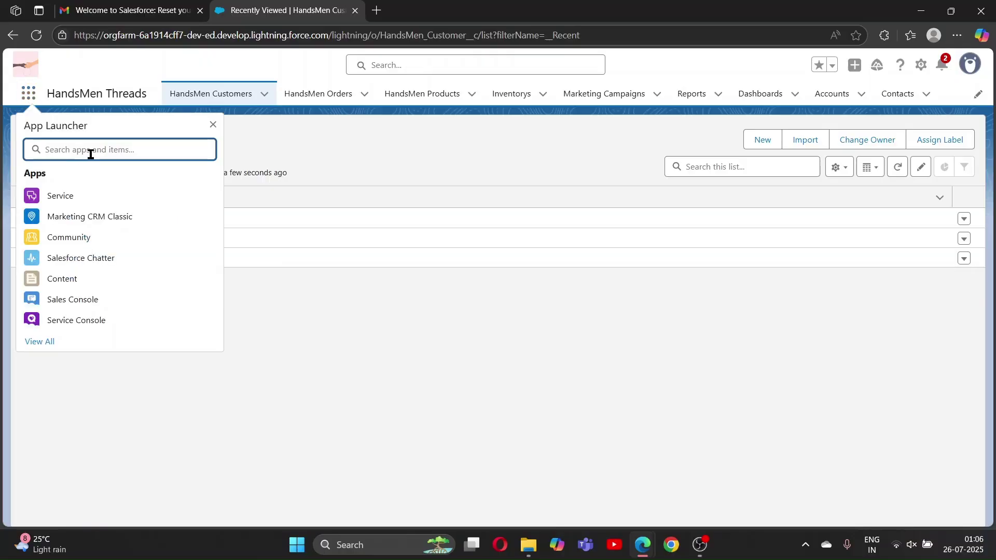
pyautogui.write('h')
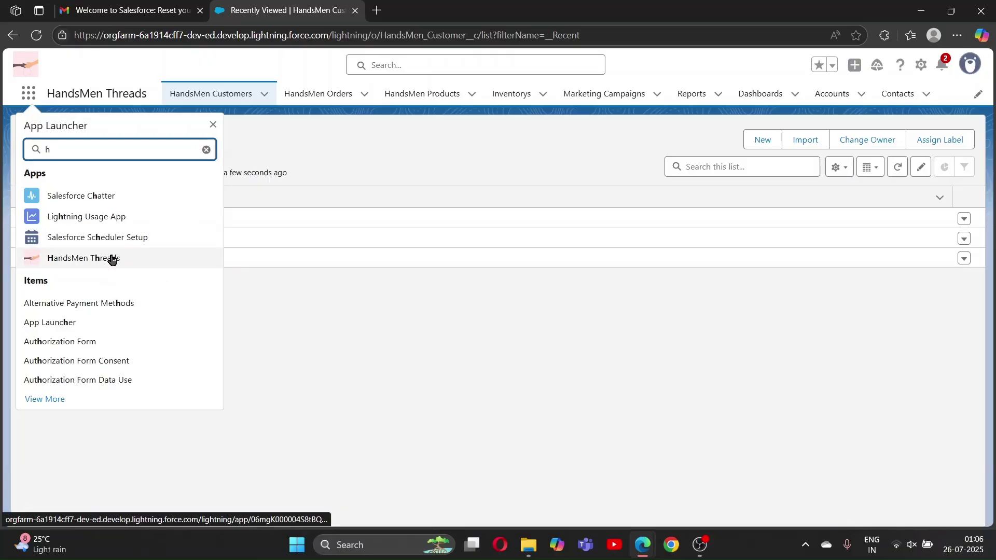
pyautogui.click(213, 125)
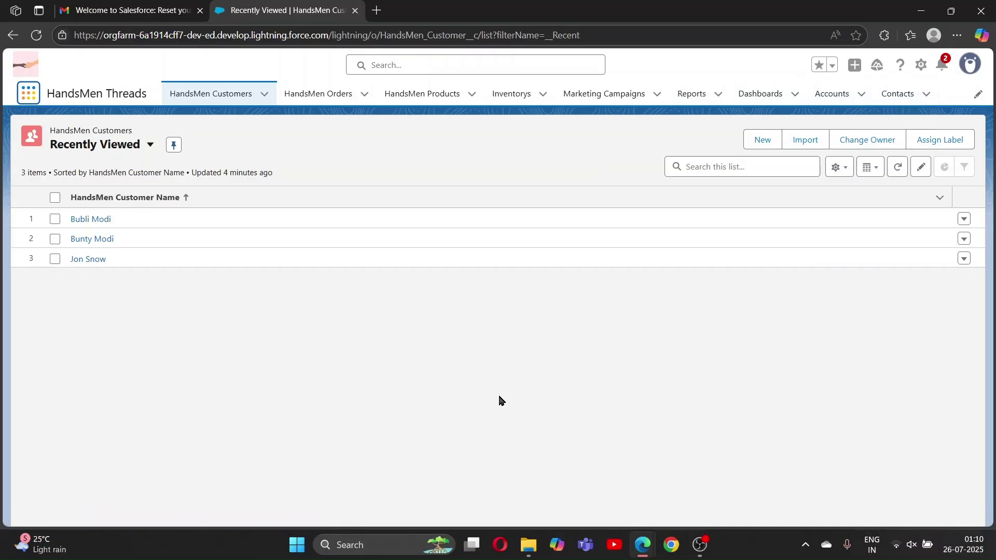
# Open the third customer's record, change the email to a 'now@xyz' address, and save to test validation
pyautogui.click(241, 96)
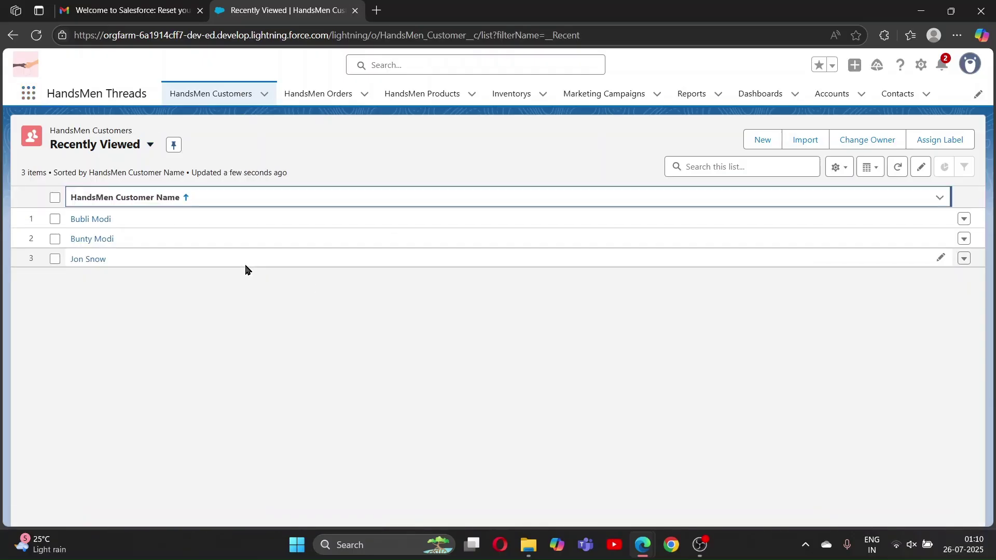
pyautogui.click(89, 257)
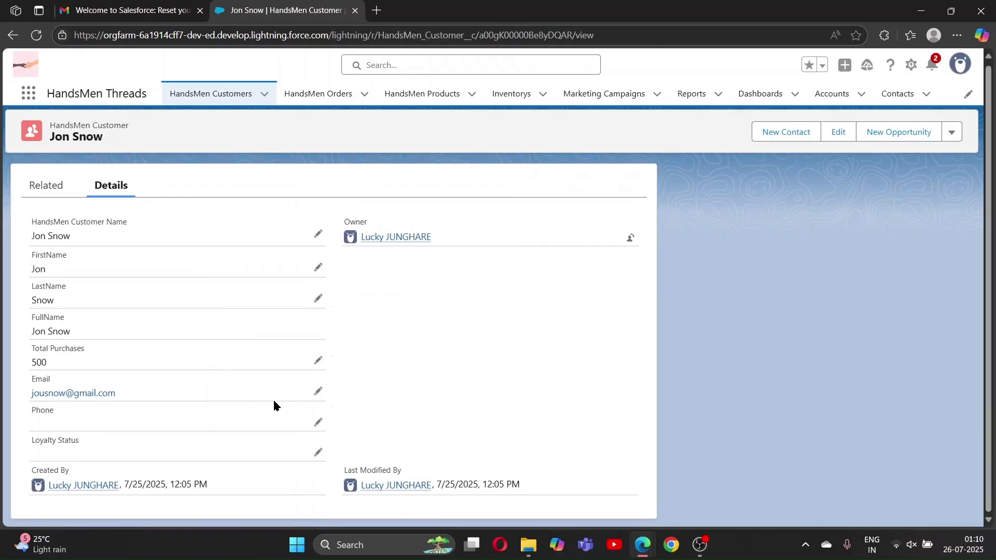
pyautogui.click(318, 392)
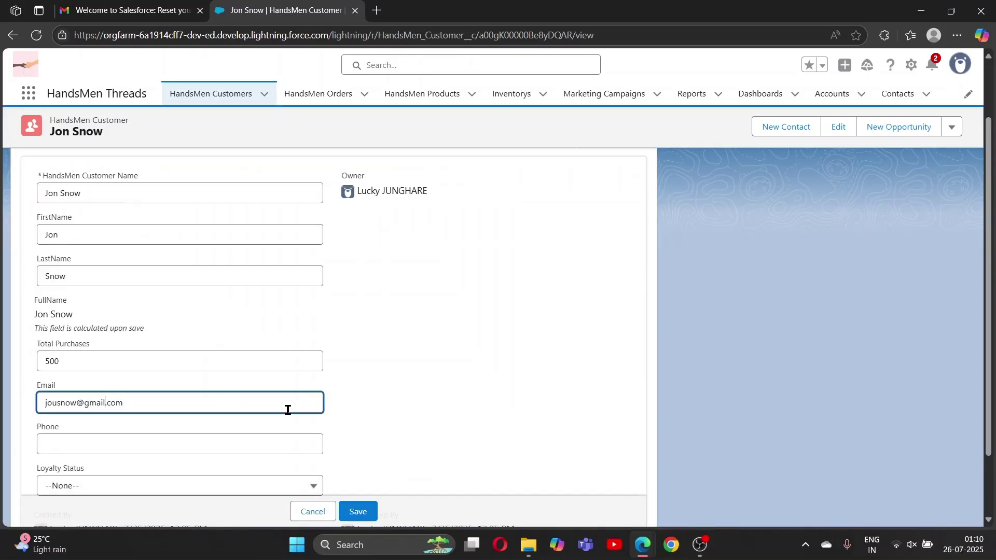
pyautogui.press('BackSpace')
pyautogui.press('BackSpace')
pyautogui.press('BackSpace')
pyautogui.press('BackSpace')
pyautogui.press('BackSpace')
pyautogui.press('Left')
pyautogui.press('Left')
pyautogui.press('Left')
pyautogui.press('Left')
pyautogui.press('Left')
pyautogui.press('BackSpace')
pyautogui.write('now@')
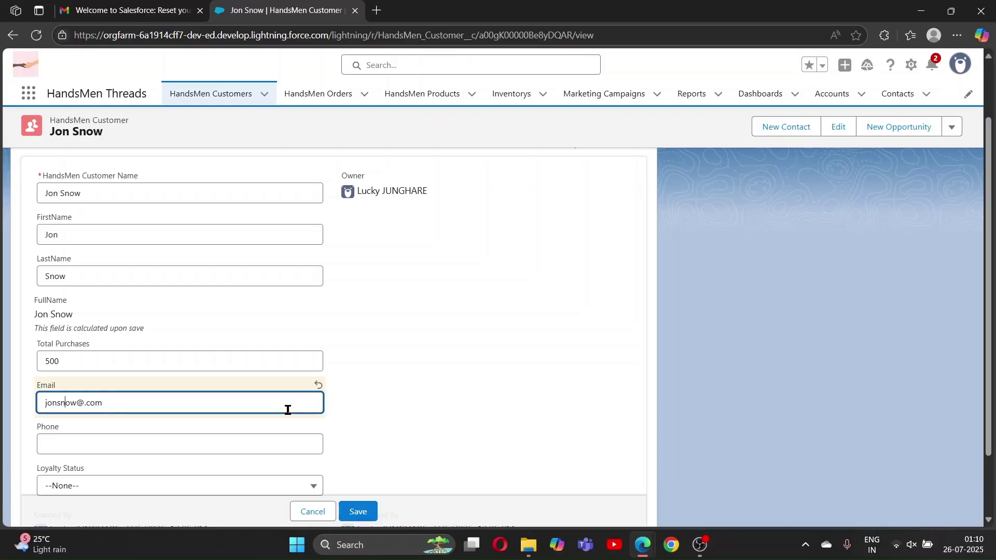
pyautogui.write('xyz')
pyautogui.scroll(-2, 419, 414)
pyautogui.click(357, 478)
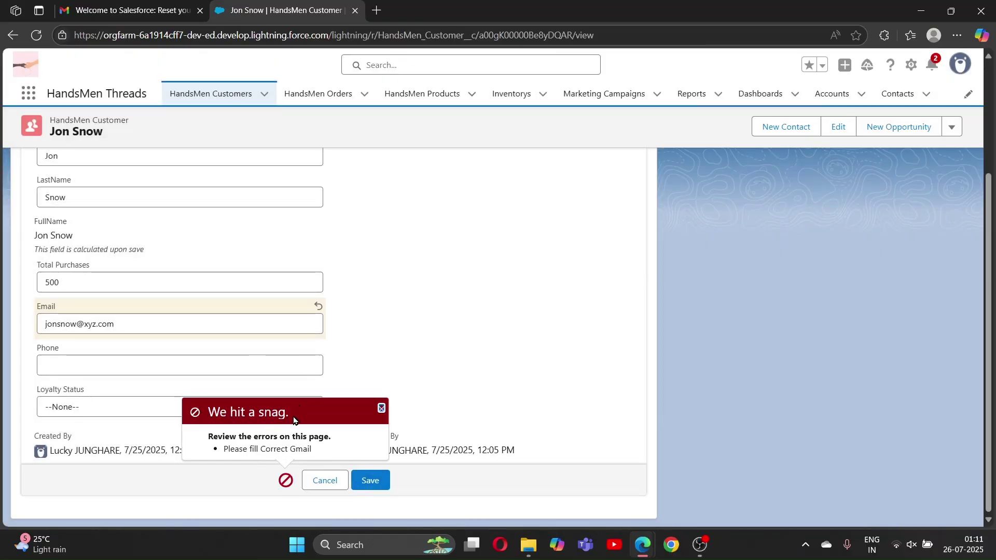
# Replace the invalid xyz domain with gmail and save the customer record
pyautogui.click(97, 325)
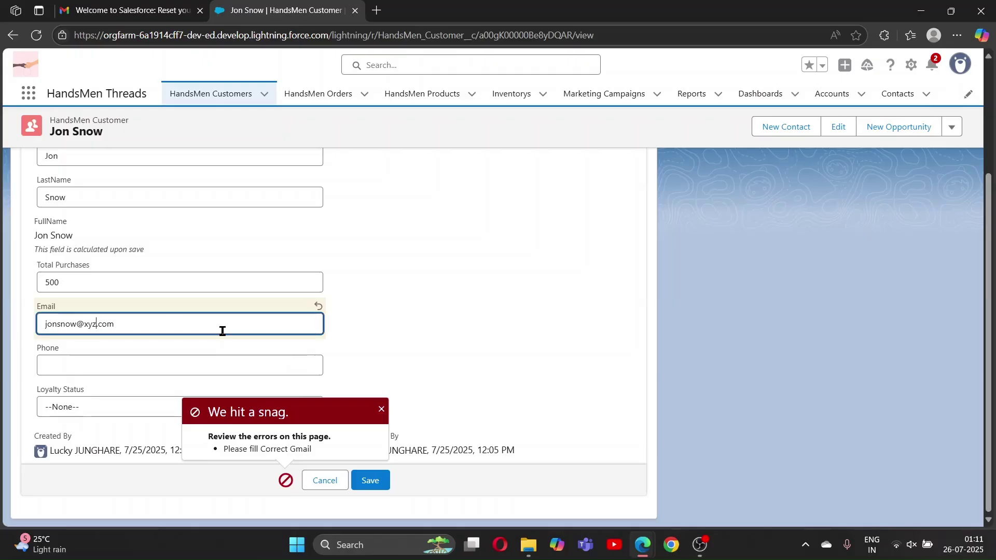
pyautogui.press('BackSpace')
pyautogui.press('BackSpace')
pyautogui.press('BackSpace')
pyautogui.write('g')
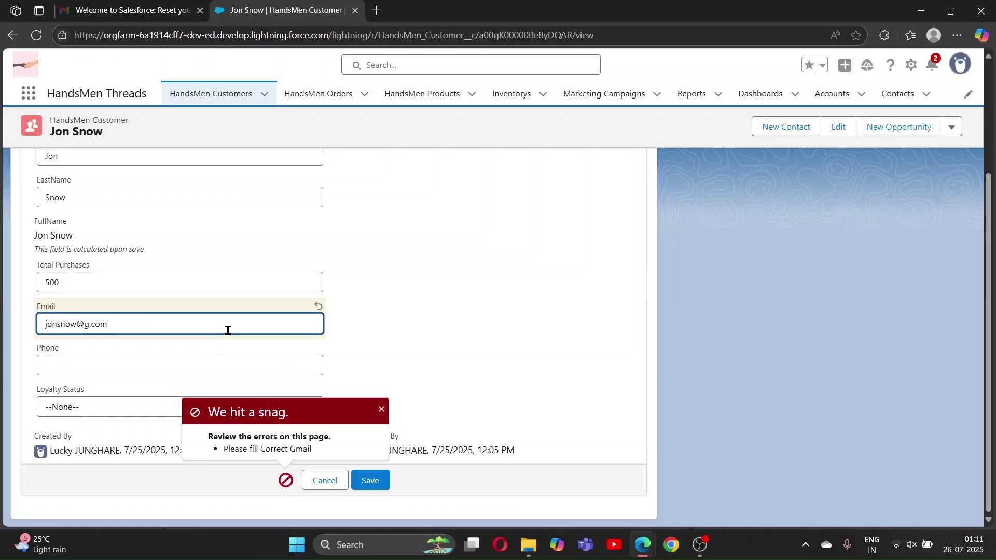
pyautogui.write('mail')
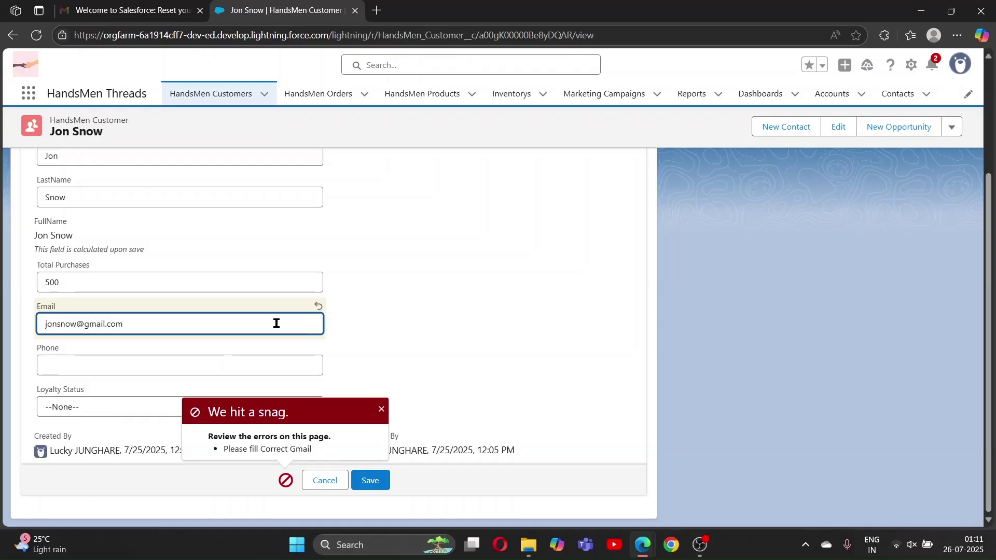
pyautogui.click(484, 359)
pyautogui.click(366, 480)
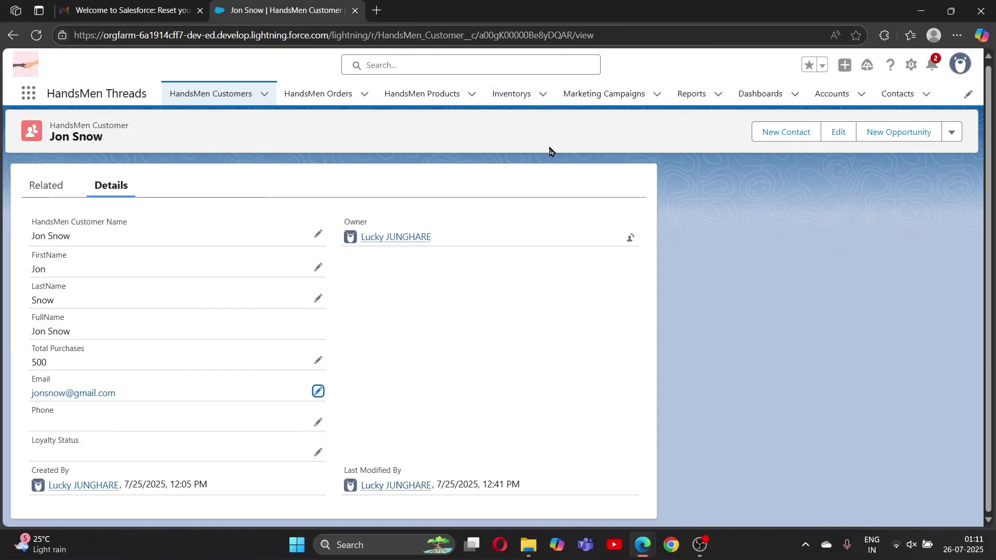
# Open order O-0007 from the HandsMen Orders list
pyautogui.click(199, 98)
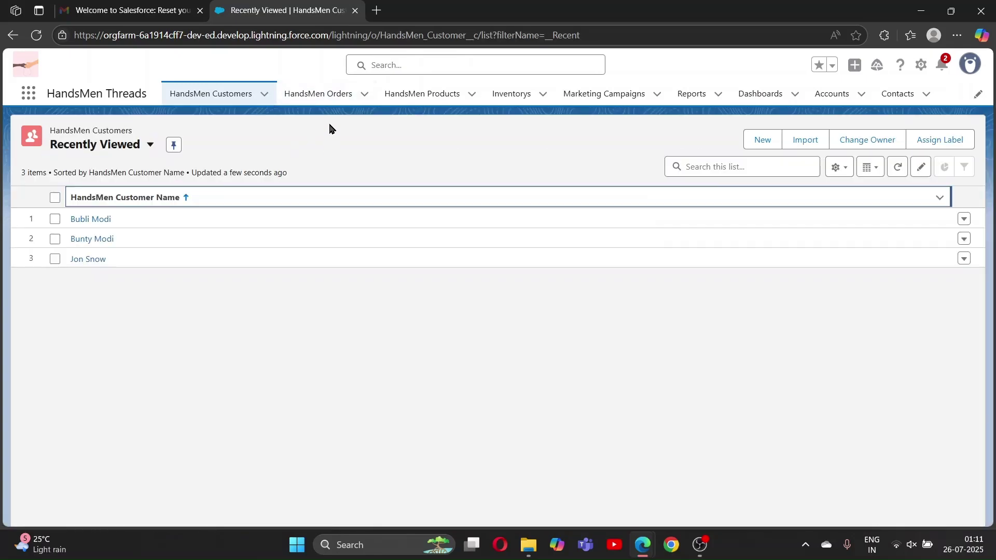
pyautogui.click(324, 101)
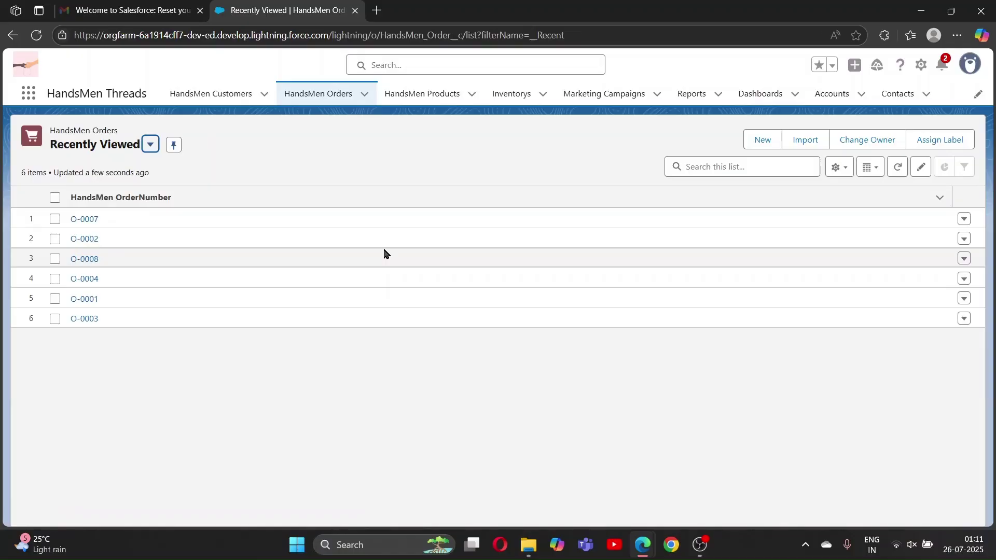
pyautogui.click(87, 227)
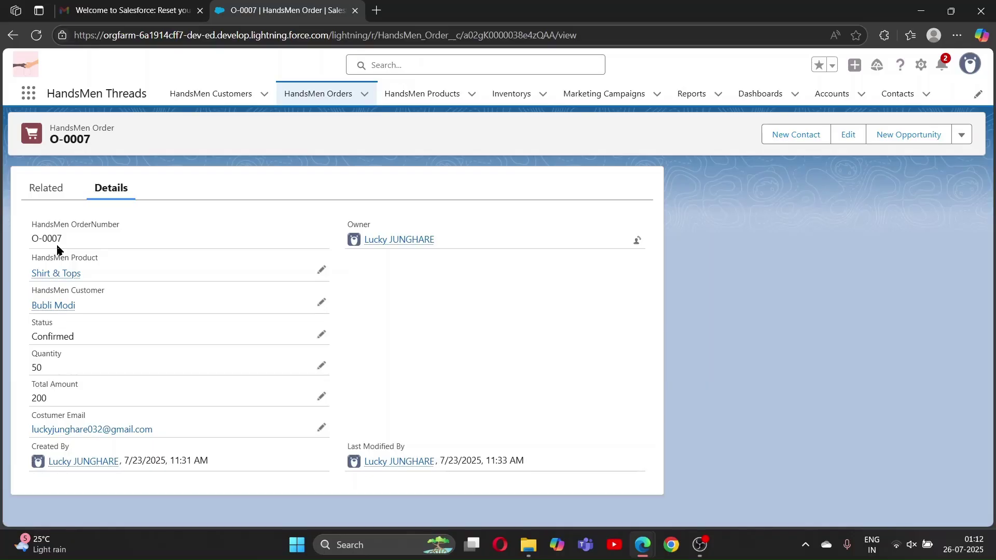
# Edit O-0007's Status and keep Confirmed selected in the picklist
pyautogui.moveTo(65, 274)
pyautogui.click(322, 334)
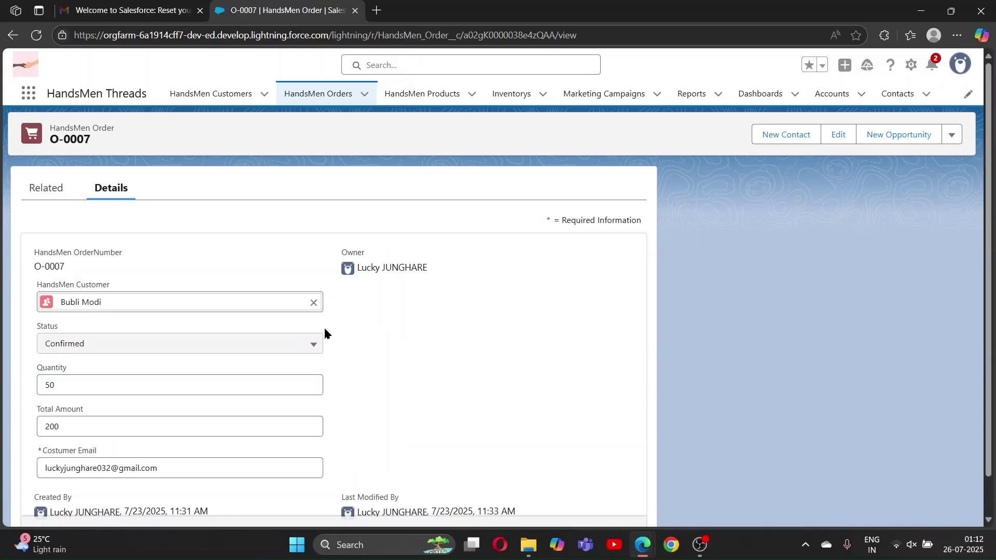
pyautogui.click(311, 387)
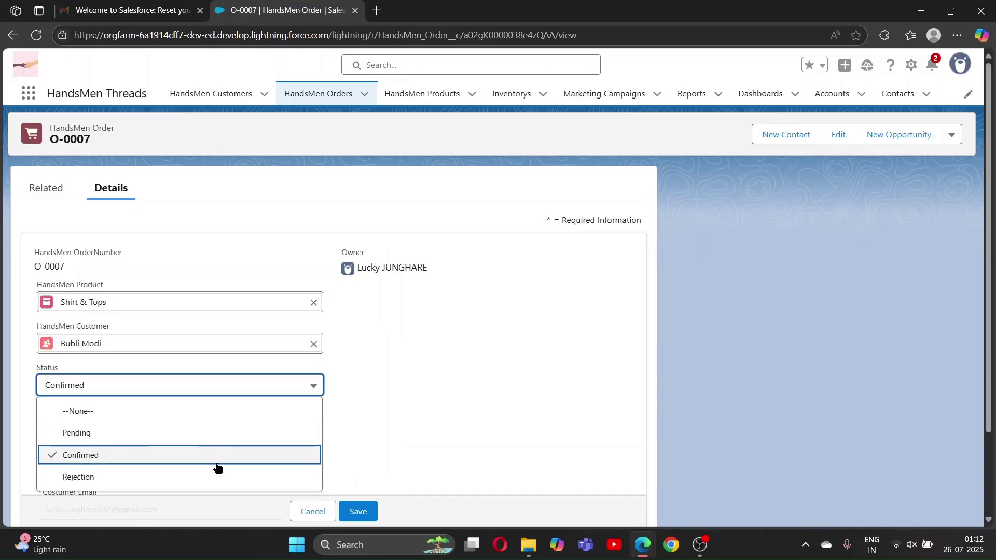
pyautogui.click(203, 460)
pyautogui.scroll(-1, 312, 415)
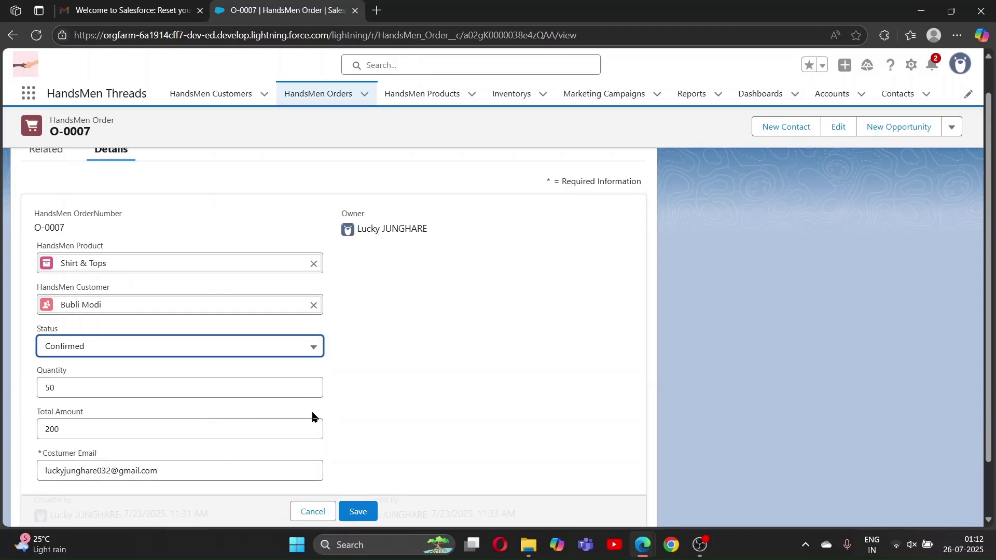
pyautogui.scroll(-1, 313, 417)
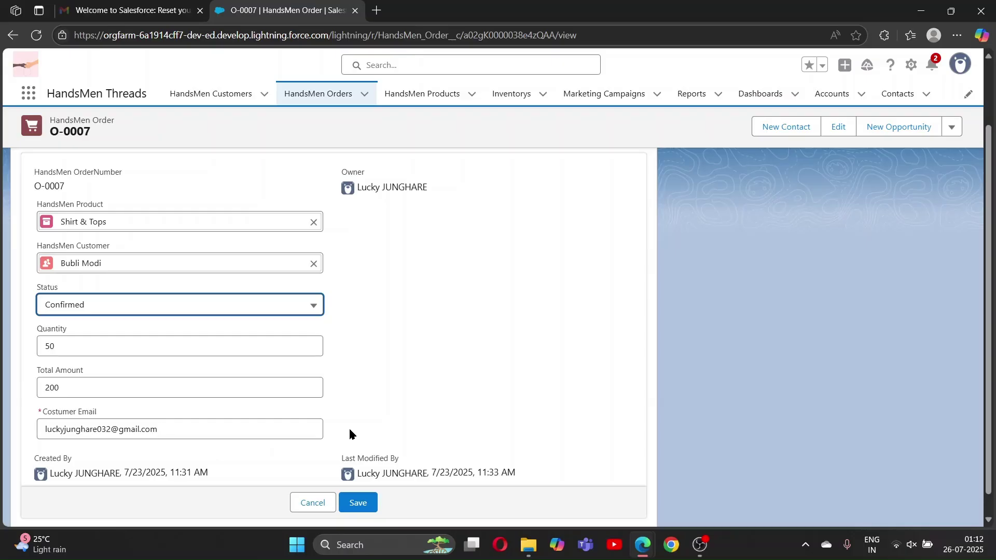
pyautogui.scroll(1, 386, 436)
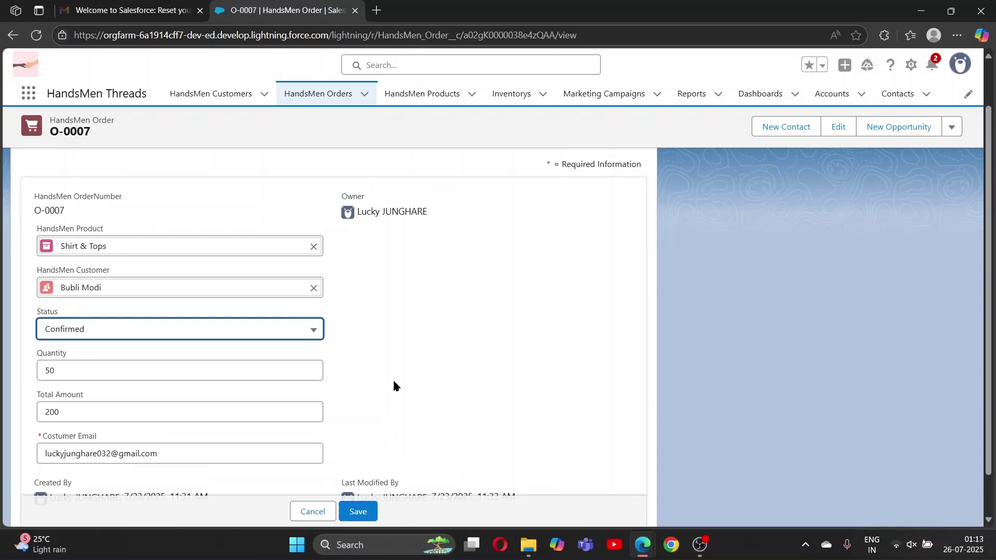
pyautogui.scroll(-1, 394, 385)
pyautogui.click(150, 9)
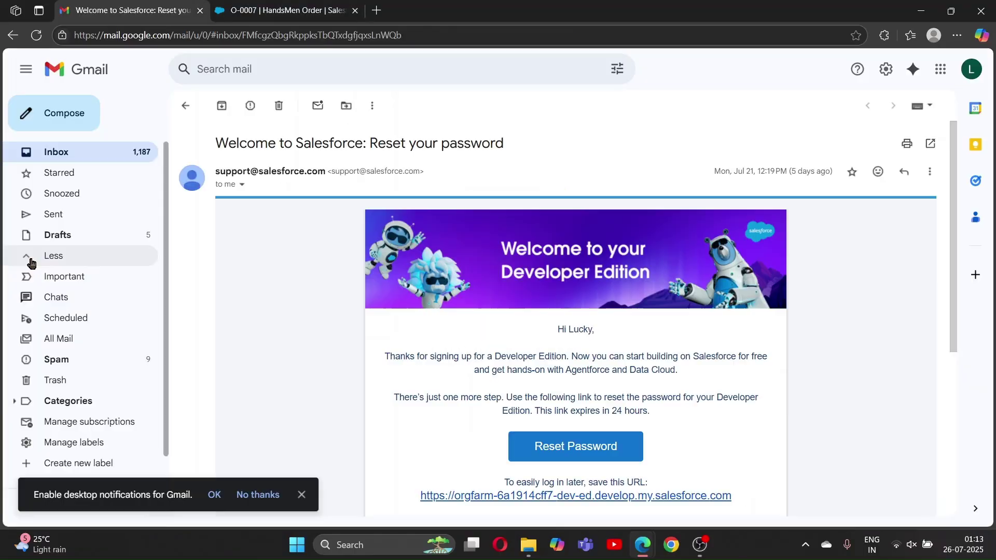
# Read the 'Your Order has been Confirmed!' email in Gmail's Spam folder
pyautogui.scroll(-1, 86, 326)
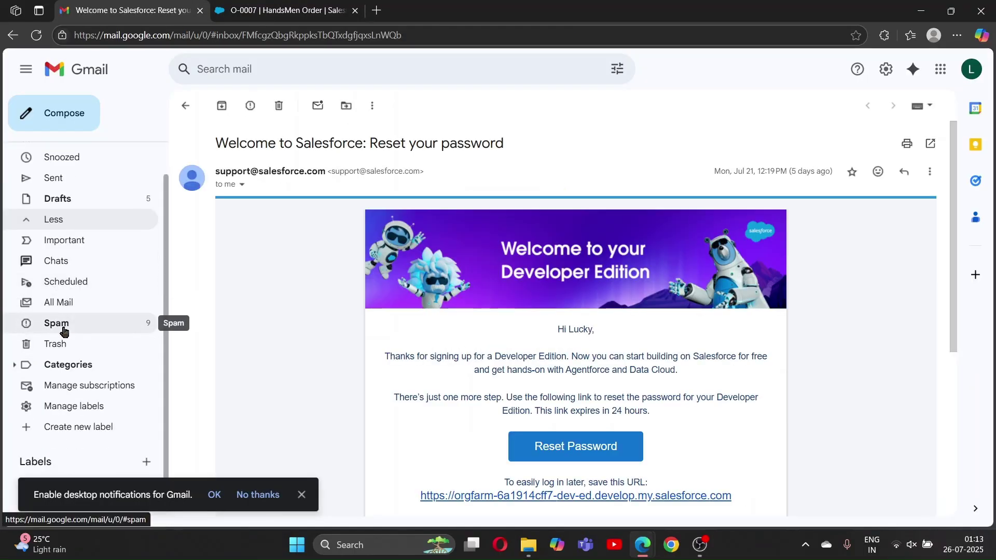
pyautogui.click(64, 332)
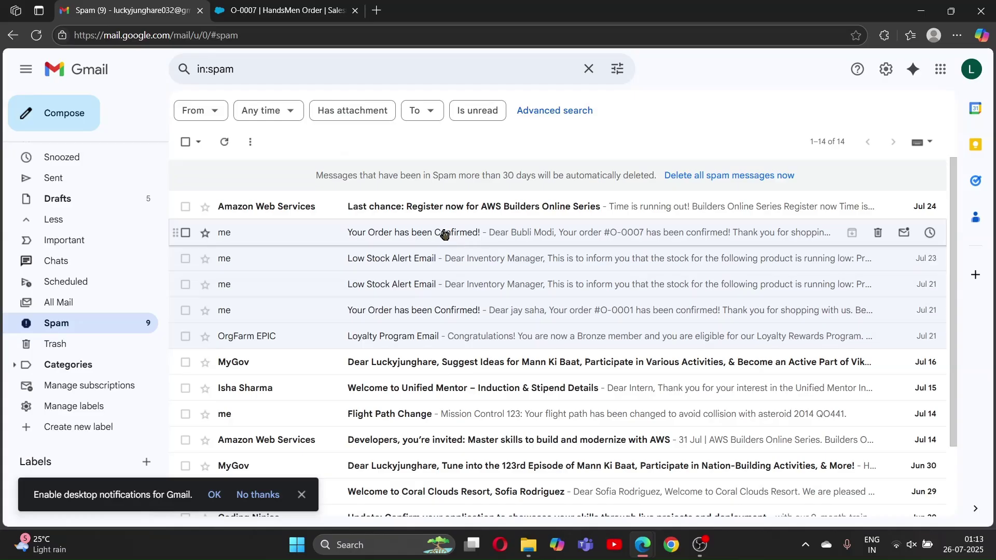
pyautogui.click(447, 232)
pyautogui.scroll(-2, 510, 346)
pyautogui.scroll(2, 347, 207)
pyautogui.scroll(-2, 429, 369)
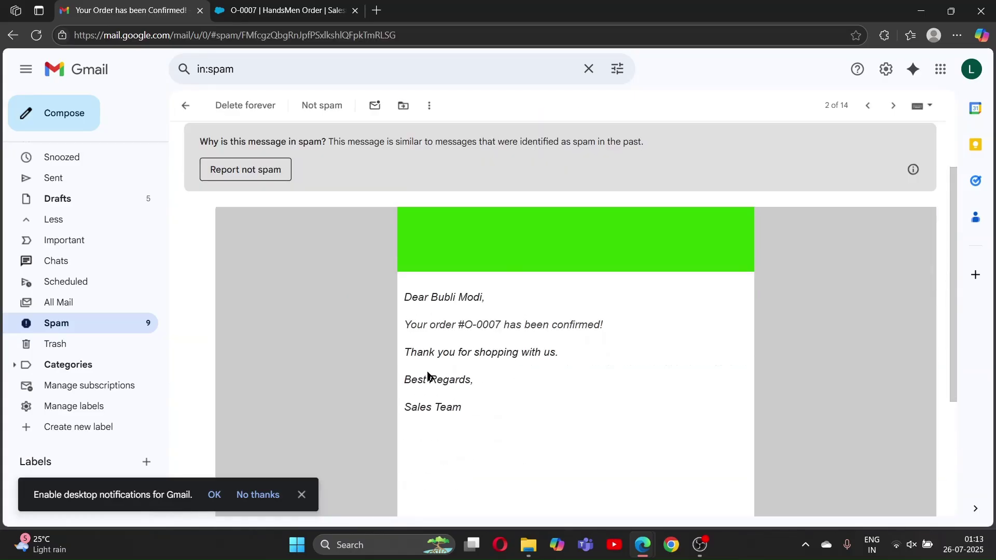
# Dismiss the notifications prompt and return to the HandsMen Products list in Salesforce
pyautogui.click(301, 494)
pyautogui.hotkey('ctrl', 'Tab')
pyautogui.click(407, 97)
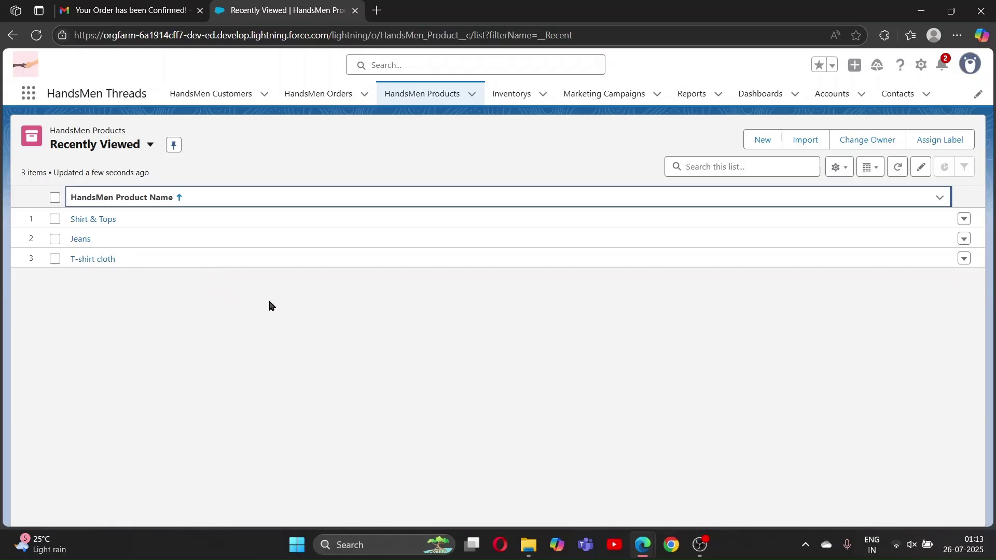
# Open the Shirt & Tops product and start replacing its stock quantity of 10 with 5
pyautogui.click(758, 141)
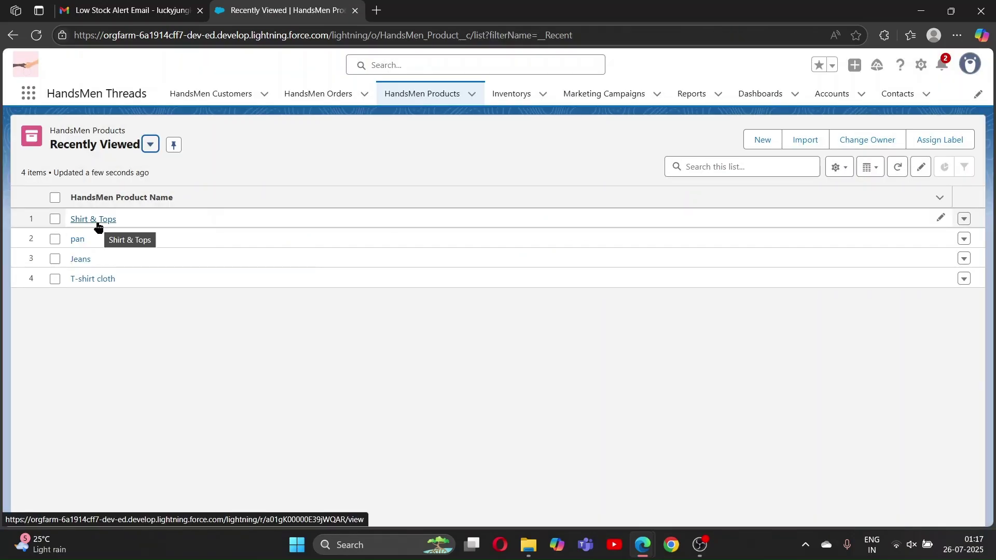
pyautogui.click(97, 223)
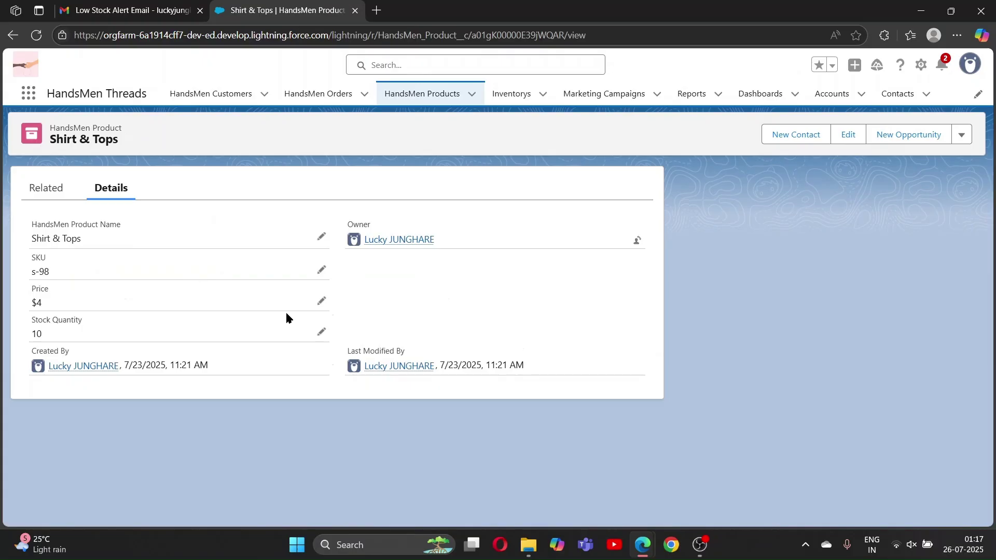
pyautogui.click(321, 332)
pyautogui.press('BackSpace')
pyautogui.press('BackSpace')
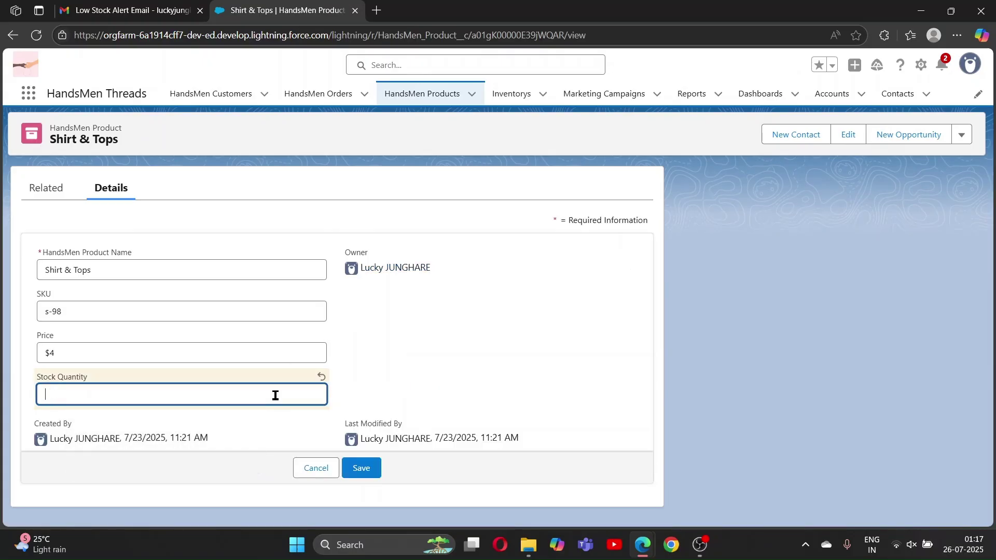
pyautogui.write('5')
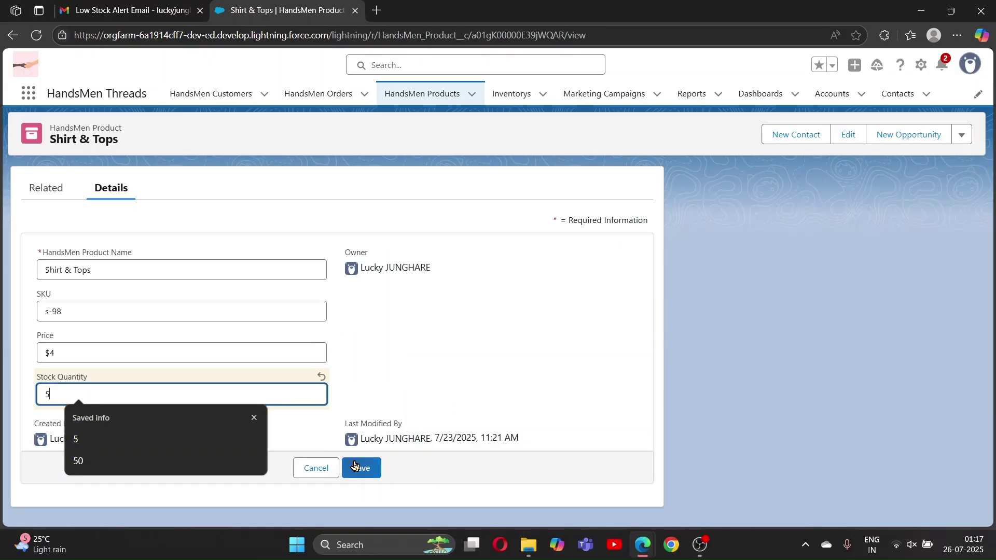
pyautogui.click(398, 405)
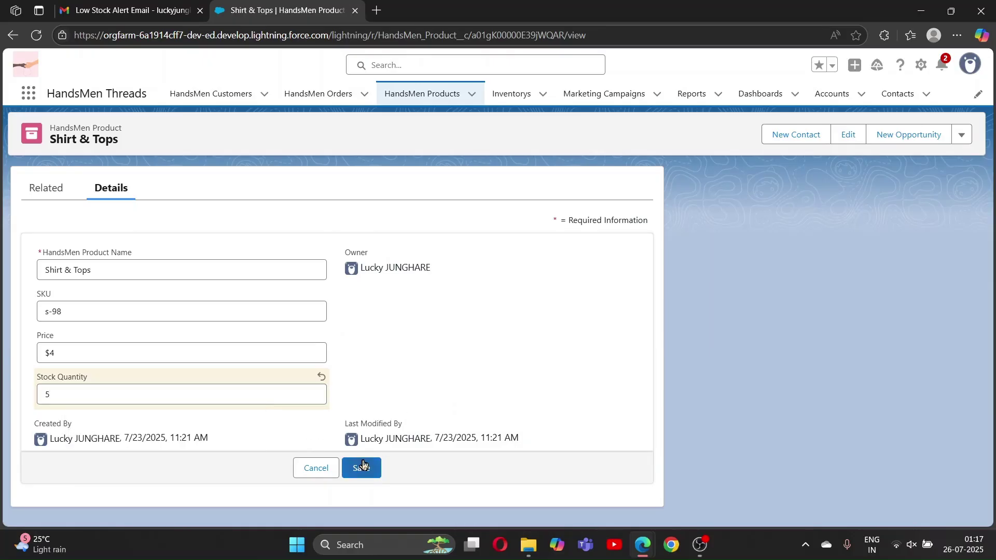
# Correct the Shirt & Tops stock quantity to 2 and save the record
pyautogui.click(96, 390)
pyautogui.press('BackSpace')
pyautogui.write('2')
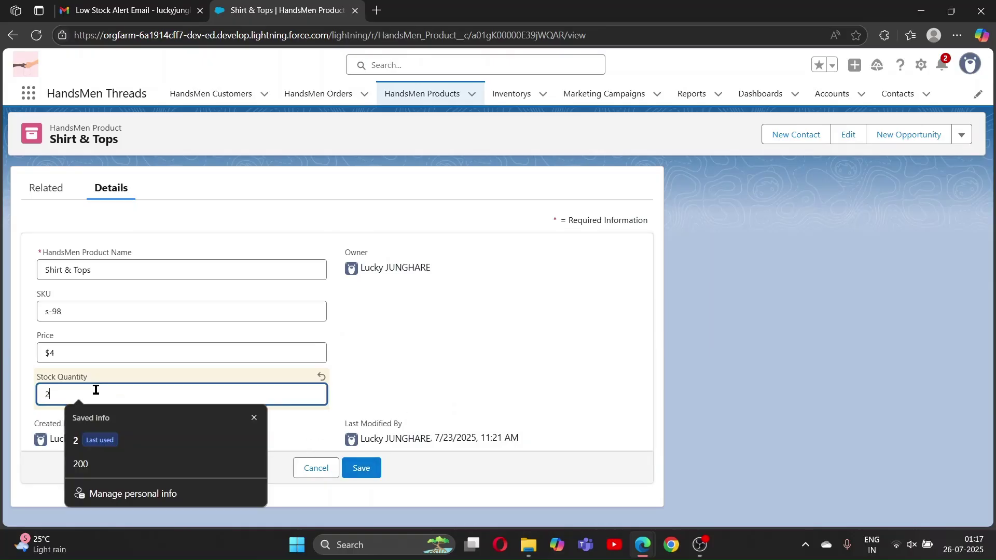
pyautogui.click(361, 470)
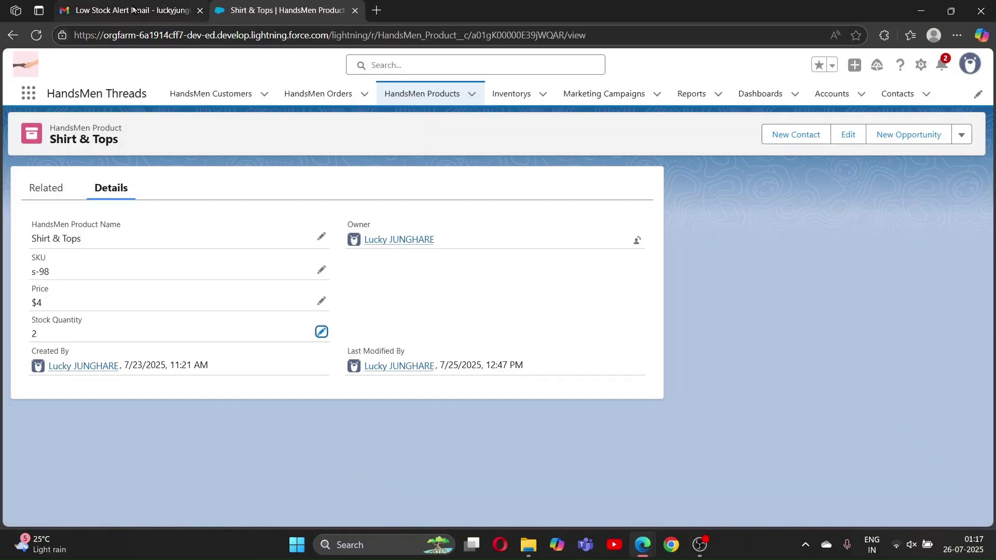
pyautogui.click(132, 11)
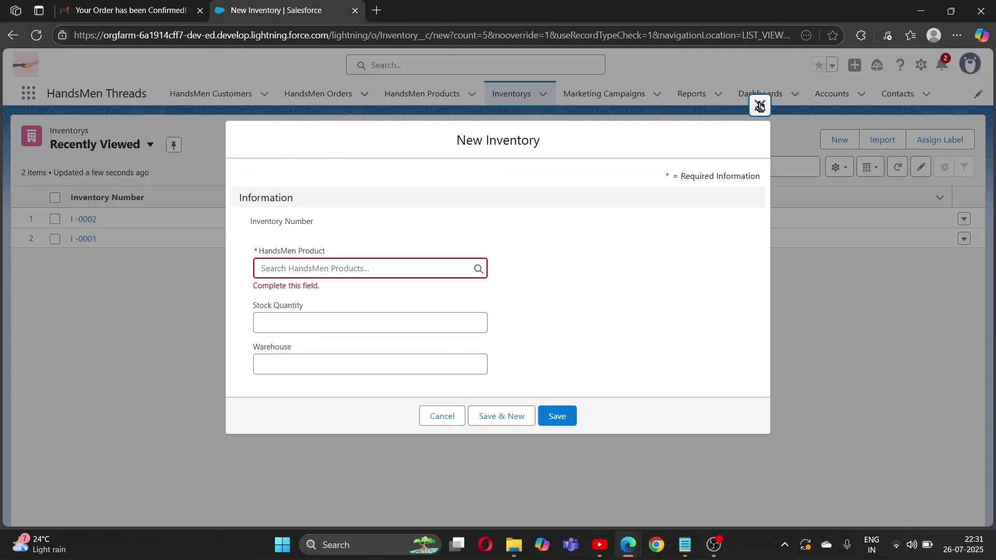
# Check the Low Stock Alert Email for Shirt & Tops showing current stock quantity 2
pyautogui.click(757, 104)
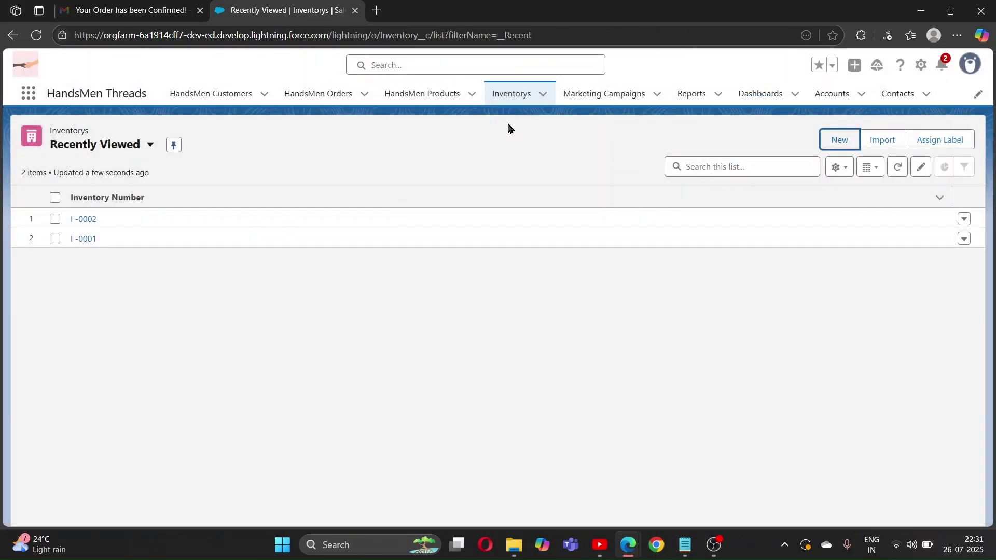
# Add a new inventory record for Cargo Pants with Stock Quantity 50 at warehouse Bhopal-0045
pyautogui.click(837, 140)
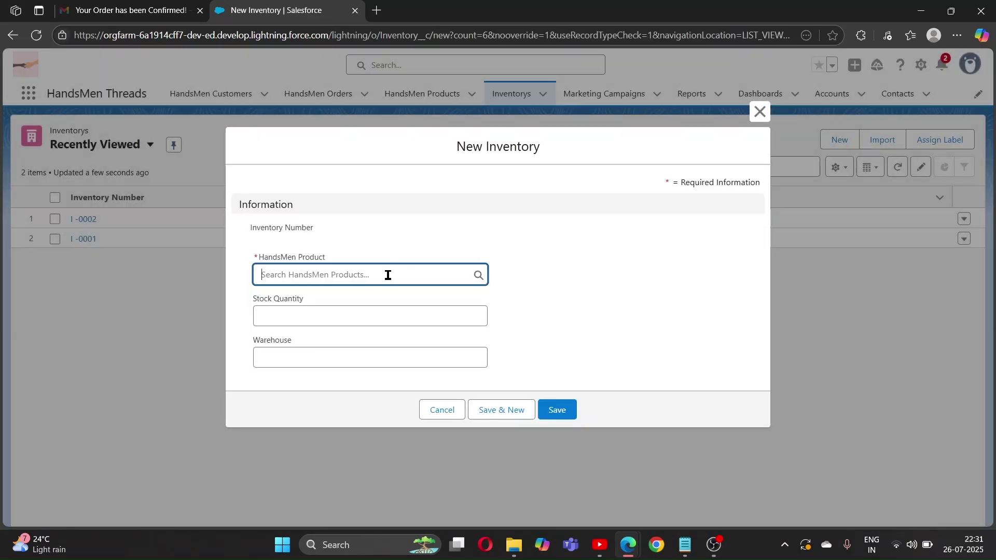
pyautogui.click(381, 276)
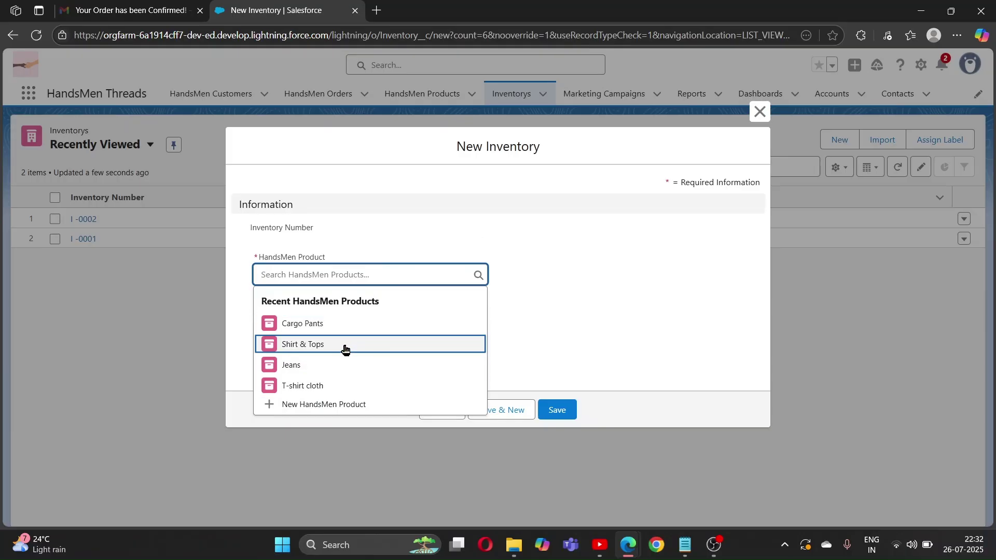
pyautogui.click(320, 332)
pyautogui.click(347, 318)
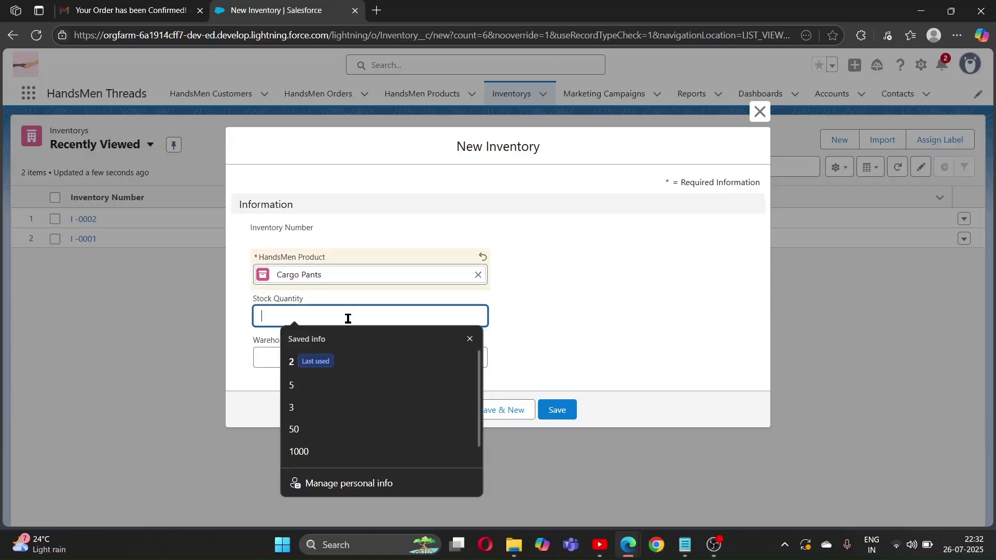
pyautogui.click(299, 434)
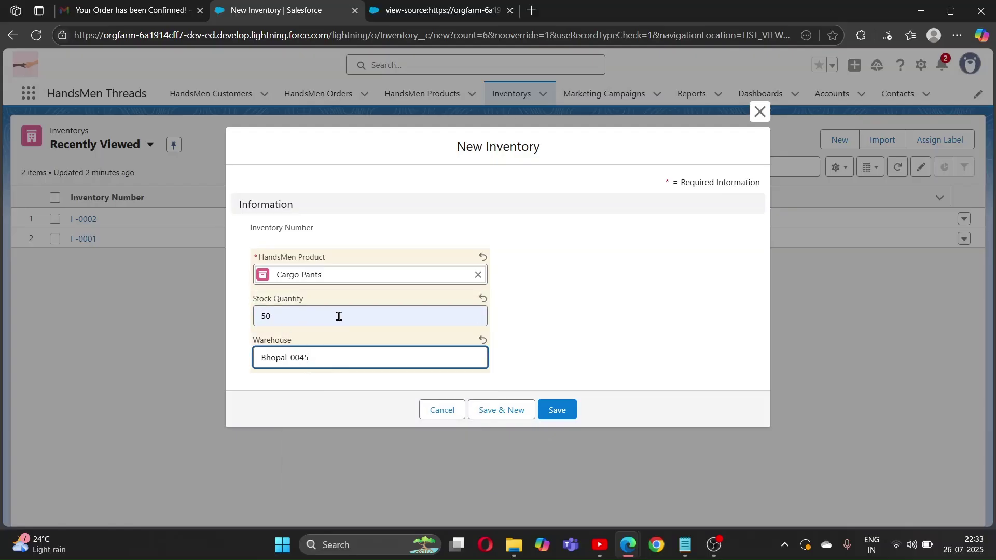
pyautogui.click(556, 411)
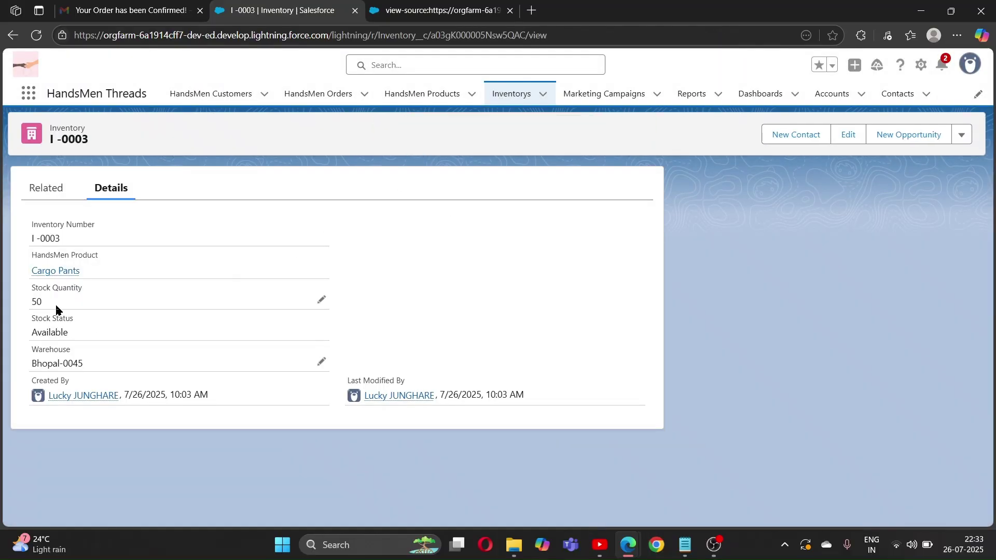
# View the Cargo Pants product record, then go to the HandsMen Orders list
pyautogui.click(429, 99)
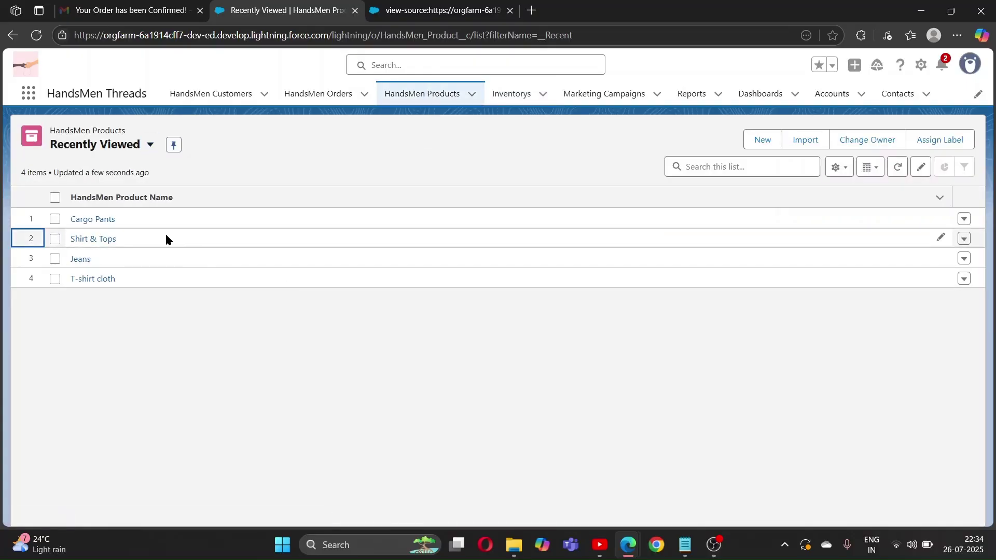
pyautogui.click(87, 220)
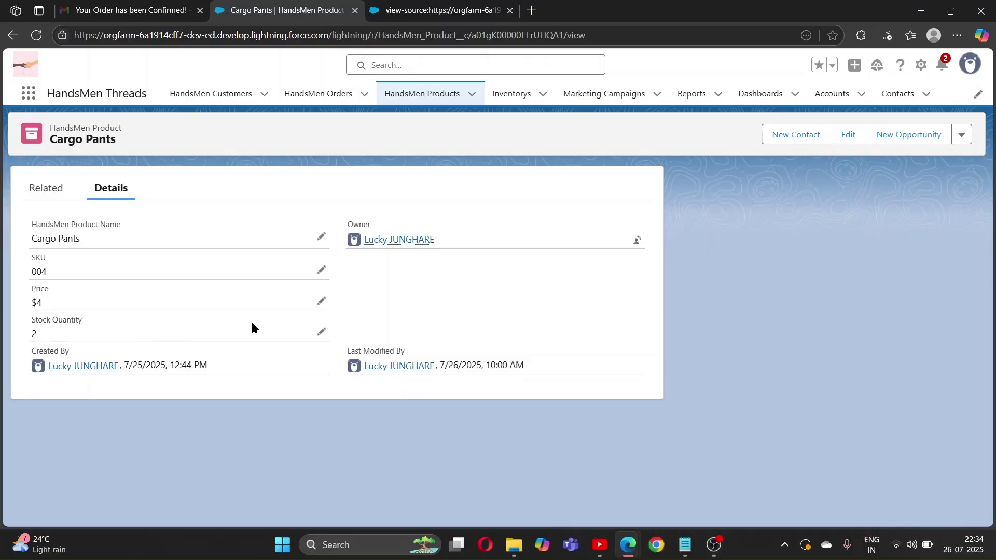
pyautogui.click(318, 95)
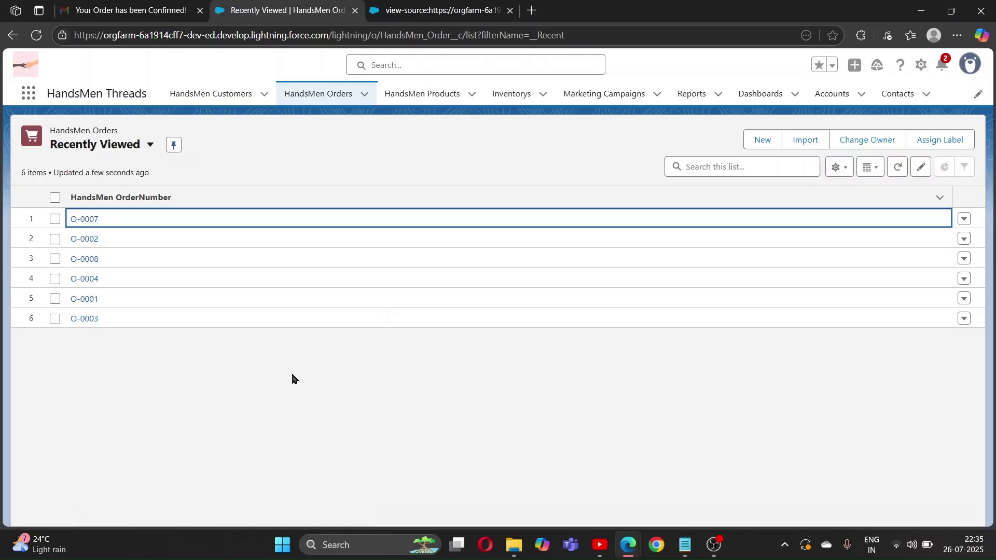
# Open order O-0007 to view quantity 50, total amount 200 and status Confirmed
pyautogui.click(84, 220)
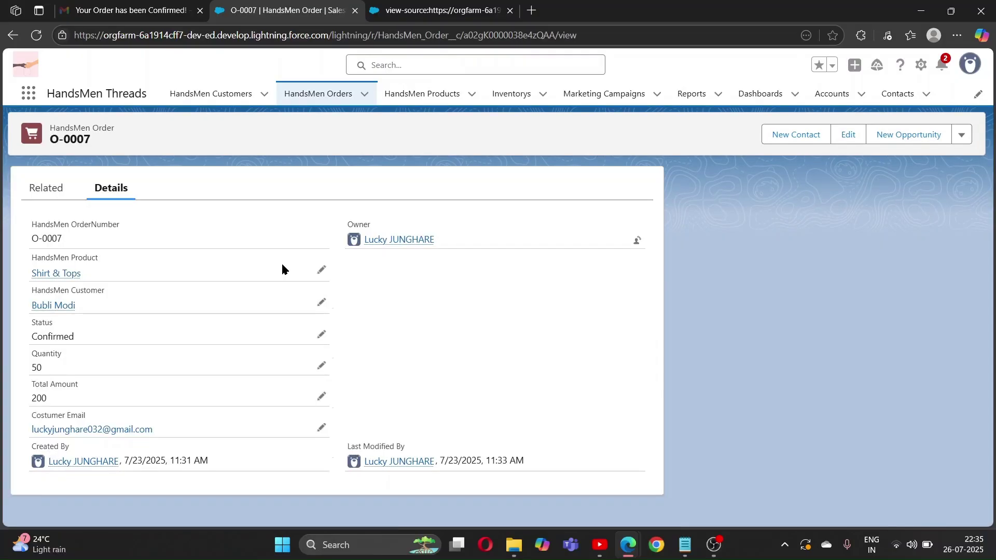
pyautogui.moveTo(77, 278)
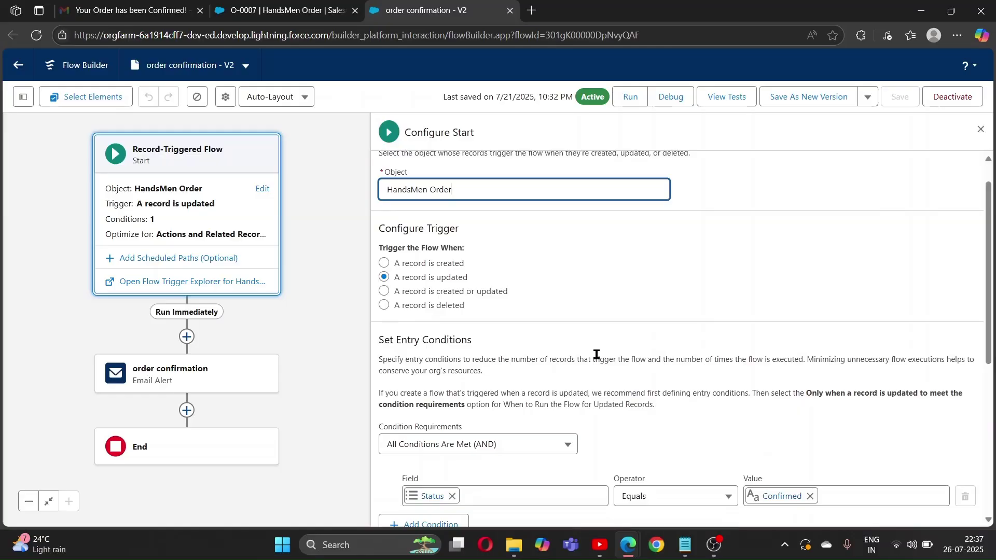
# Review the 'order confirmation - V2' trigger (order updated, Status equals Confirmed), then return to O-0007
pyautogui.scroll(1, 556, 325)
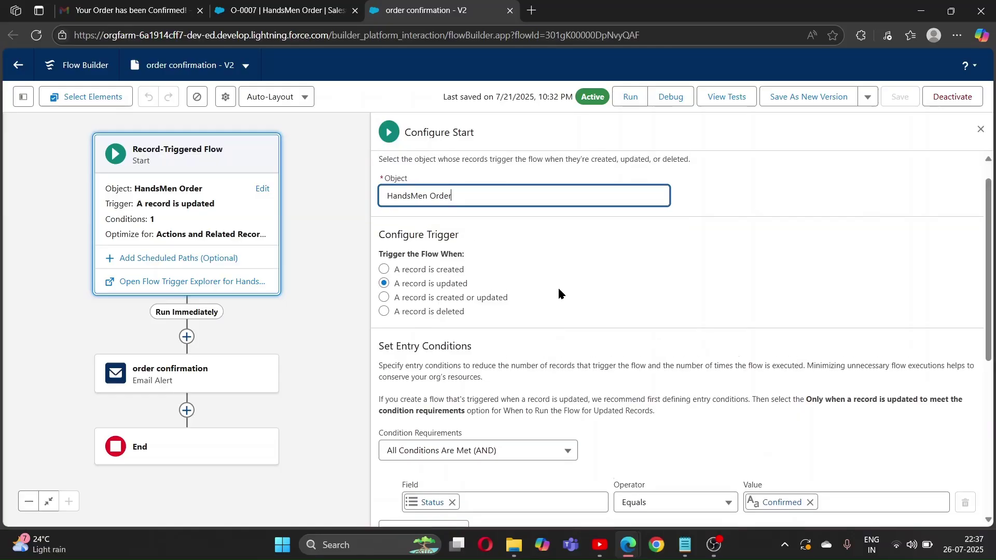
pyautogui.scroll(-2, 642, 367)
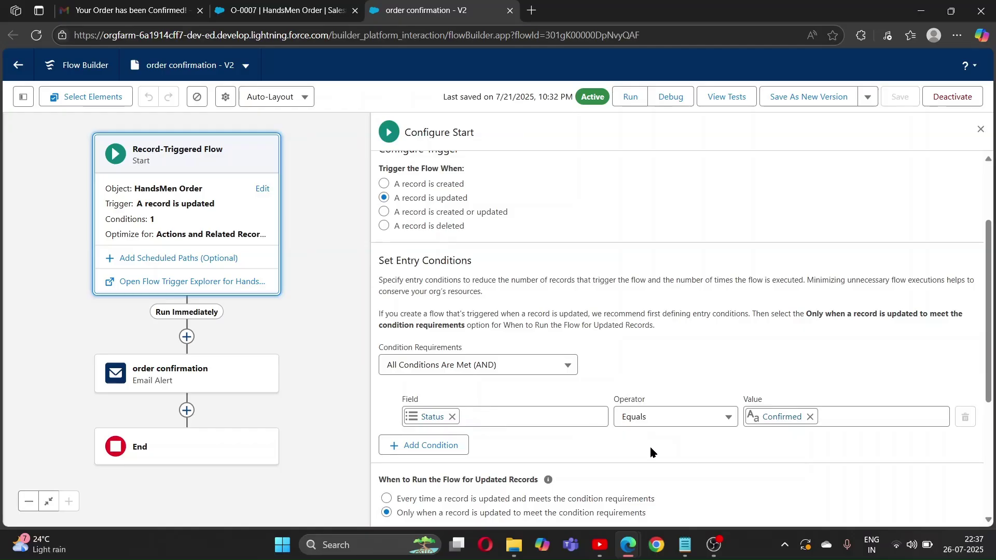
pyautogui.scroll(-2, 567, 415)
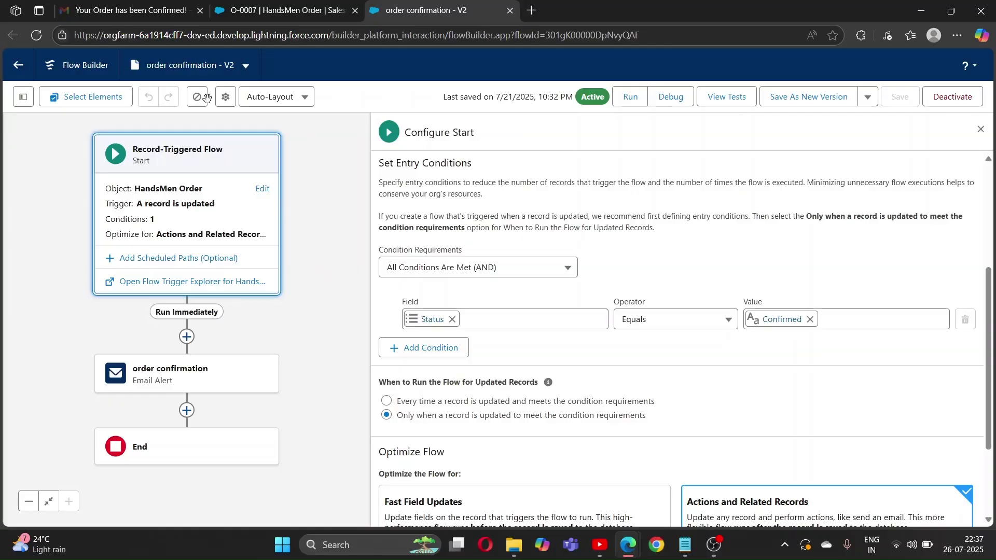
pyautogui.moveTo(315, 202); pyautogui.dragTo(278, 152)
pyautogui.moveTo(324, 232); pyautogui.dragTo(331, 295)
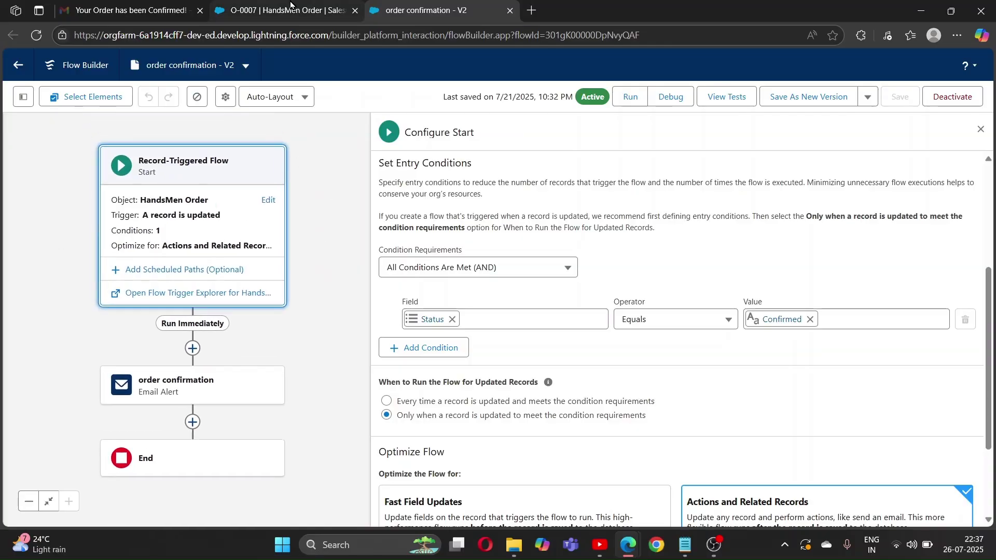
pyautogui.click(293, 6)
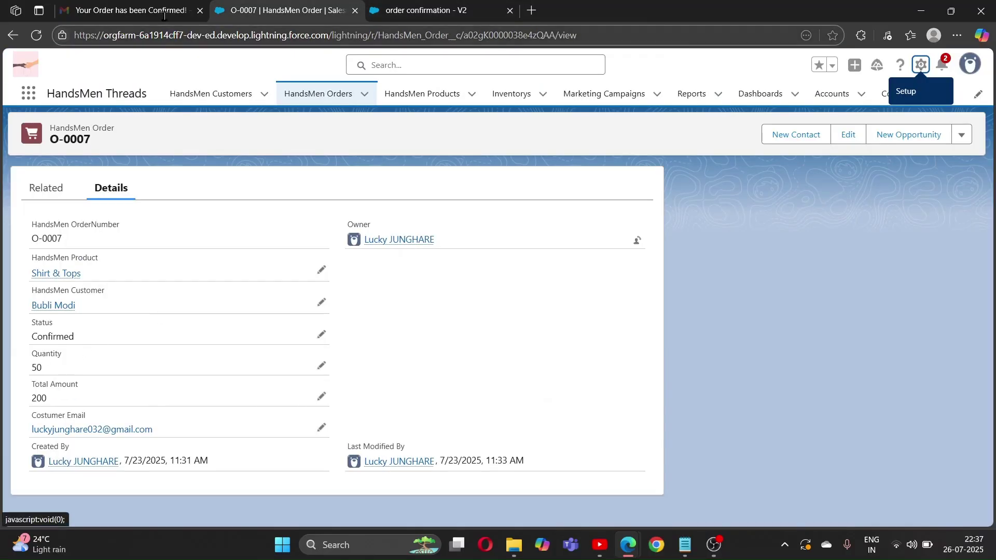
# Open the Shirt & Tops product record showing SKU s-98, Price $4 and Stock Quantity 2
pyautogui.click(156, 10)
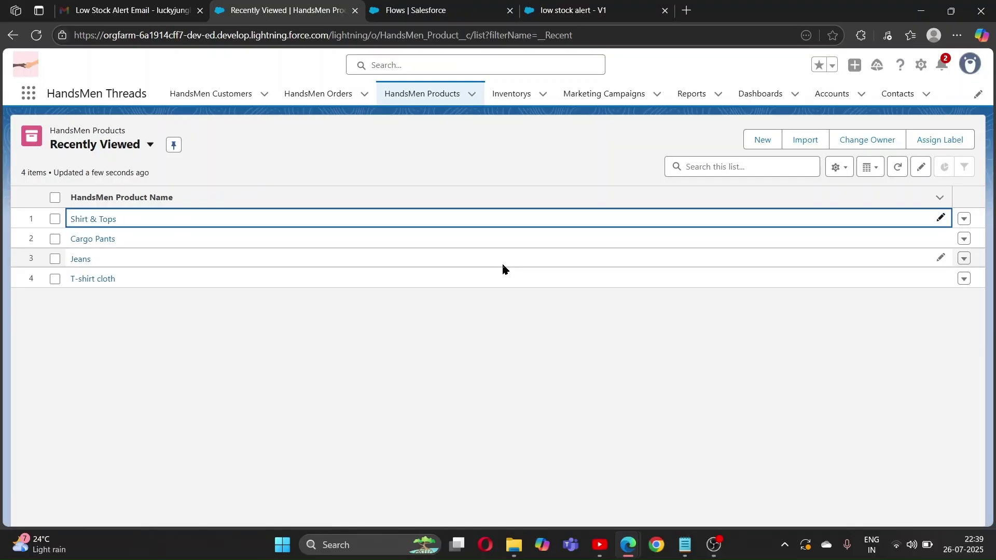
pyautogui.click(100, 220)
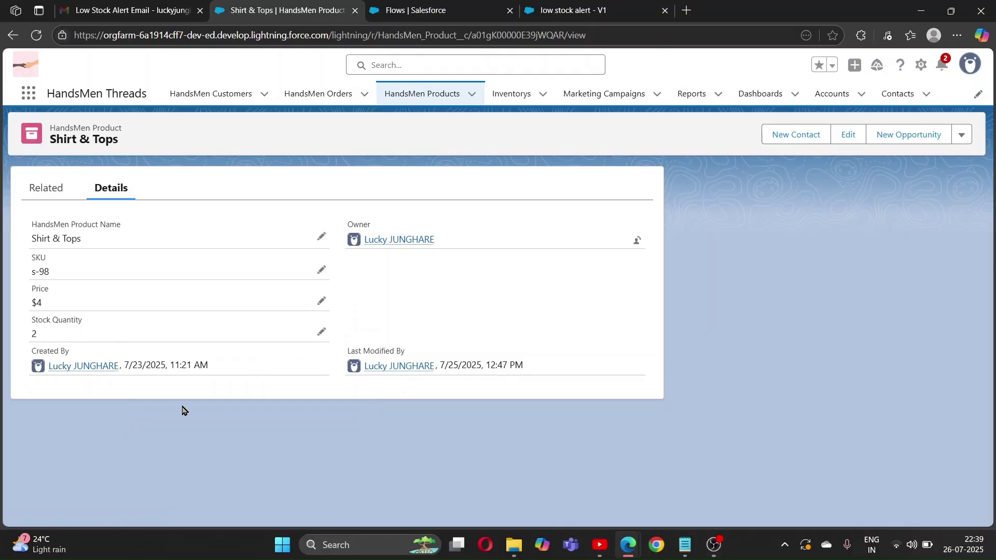
# Review the low stock alert flow's trigger: Inventory records with Stock Quantity below 5
pyautogui.click(547, 4)
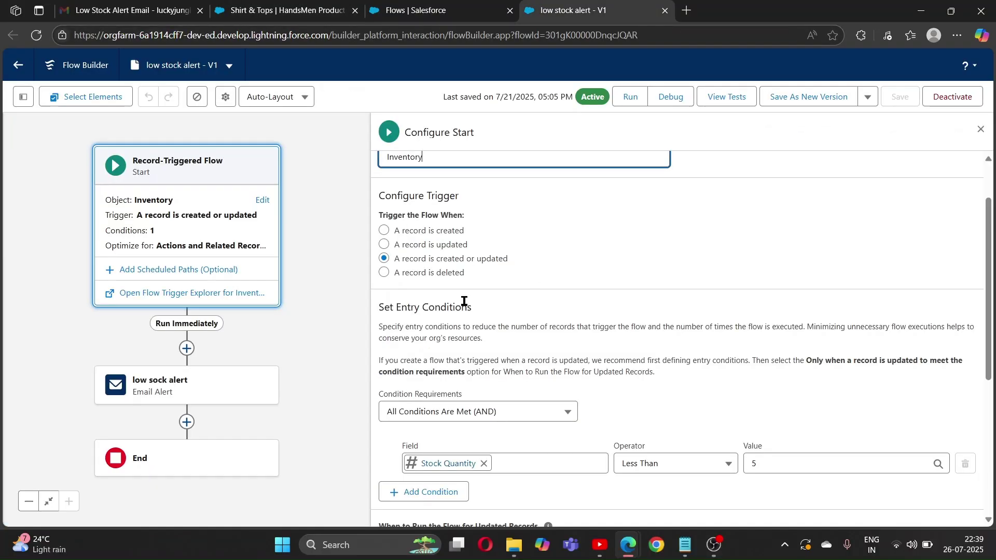
pyautogui.scroll(2, 503, 269)
pyautogui.scroll(-1, 503, 268)
pyautogui.scroll(-1, 502, 264)
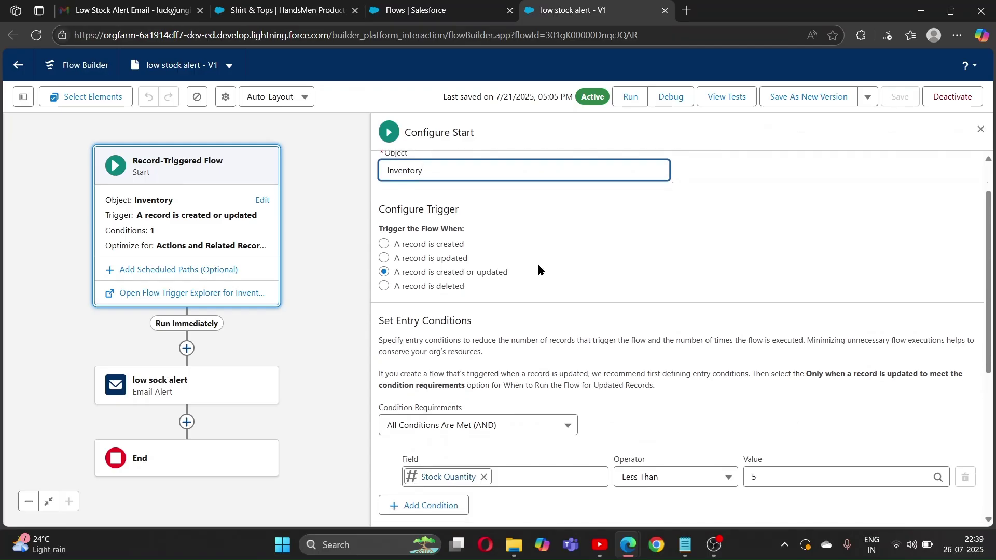
pyautogui.scroll(-1, 572, 298)
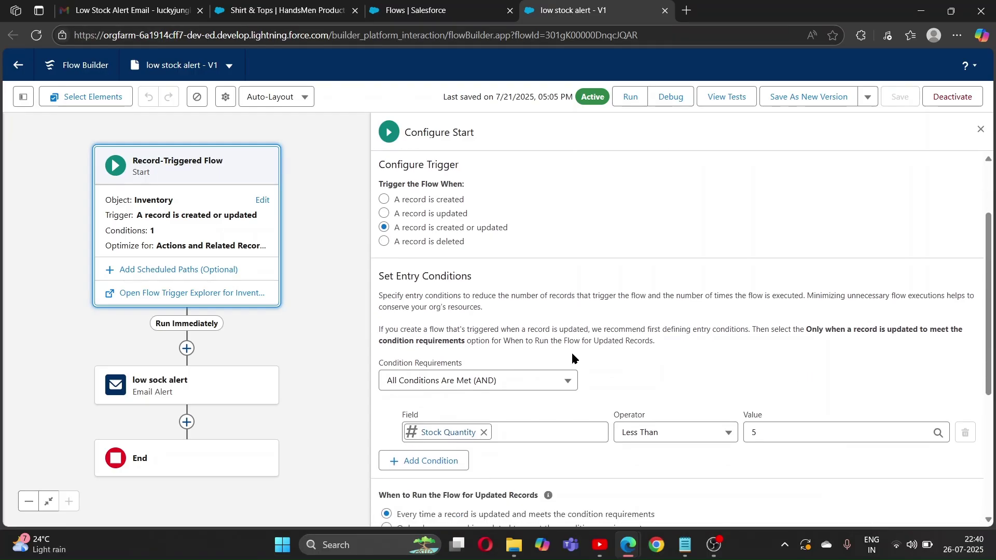
pyautogui.scroll(-1, 550, 373)
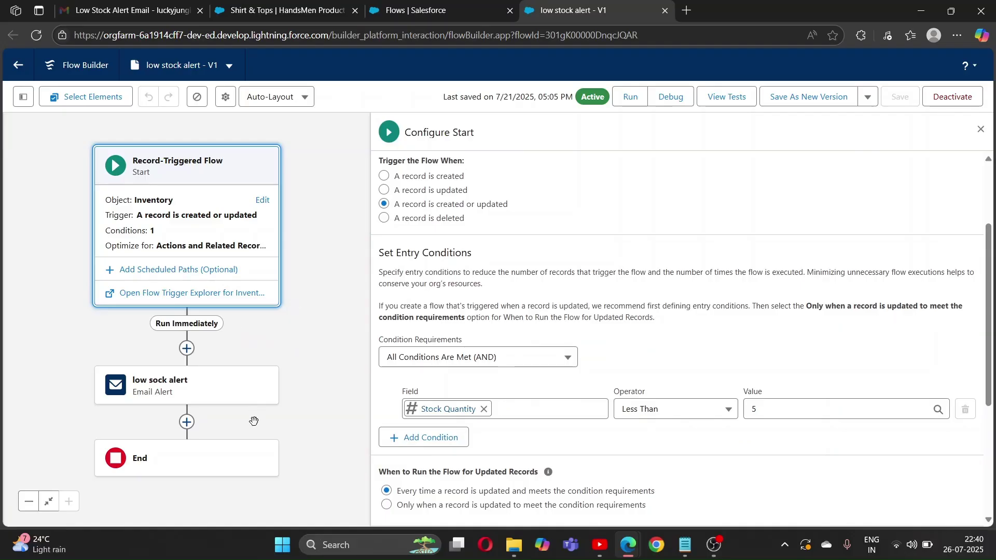
pyautogui.hotkey('ctrl', 'Tab')
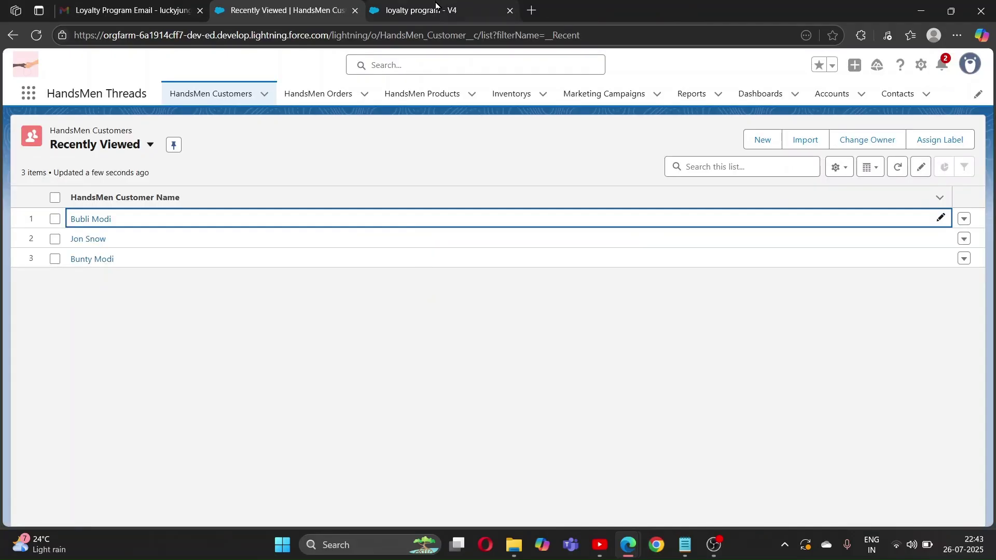
# In loyalty program - V4, inspect the loyalty status check's Gold, Bronze and Silver outcome conditions
pyautogui.click(435, 9)
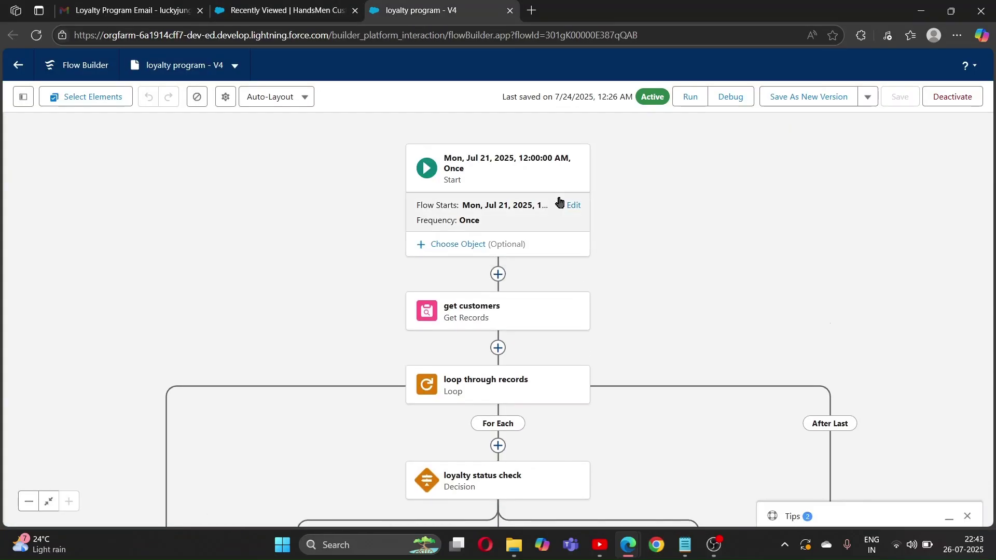
pyautogui.moveTo(683, 288); pyautogui.dragTo(579, 271)
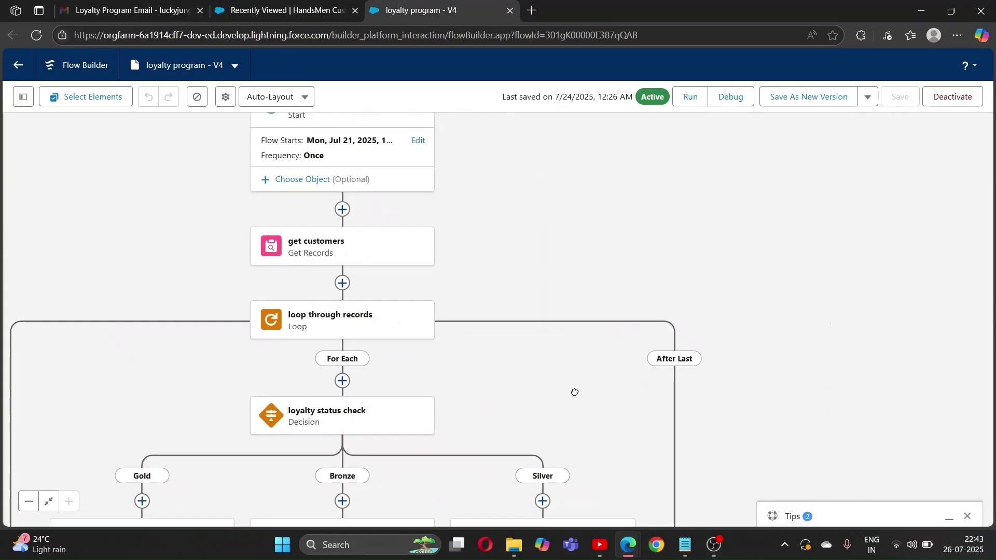
pyautogui.scroll(3, 518, 353)
pyautogui.click(399, 265)
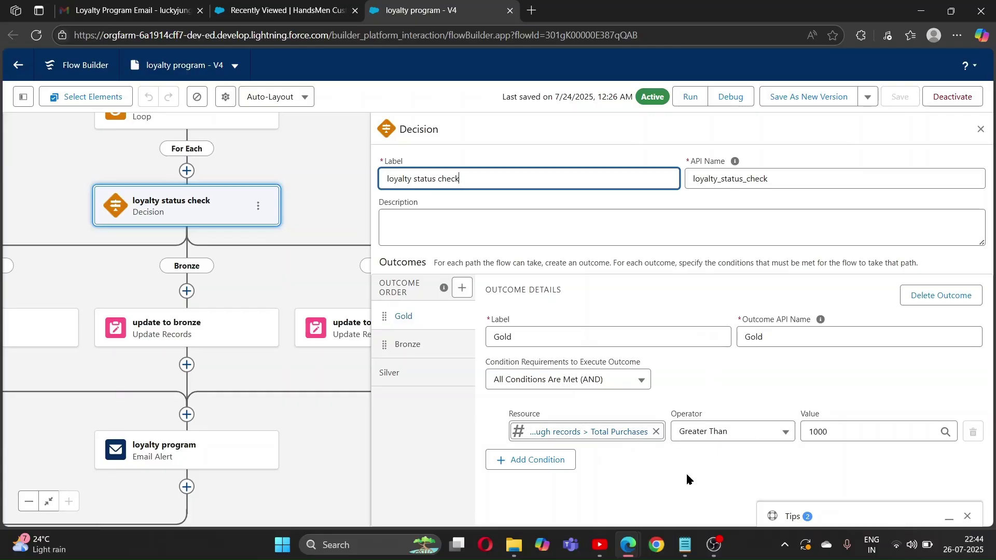
pyautogui.click(417, 344)
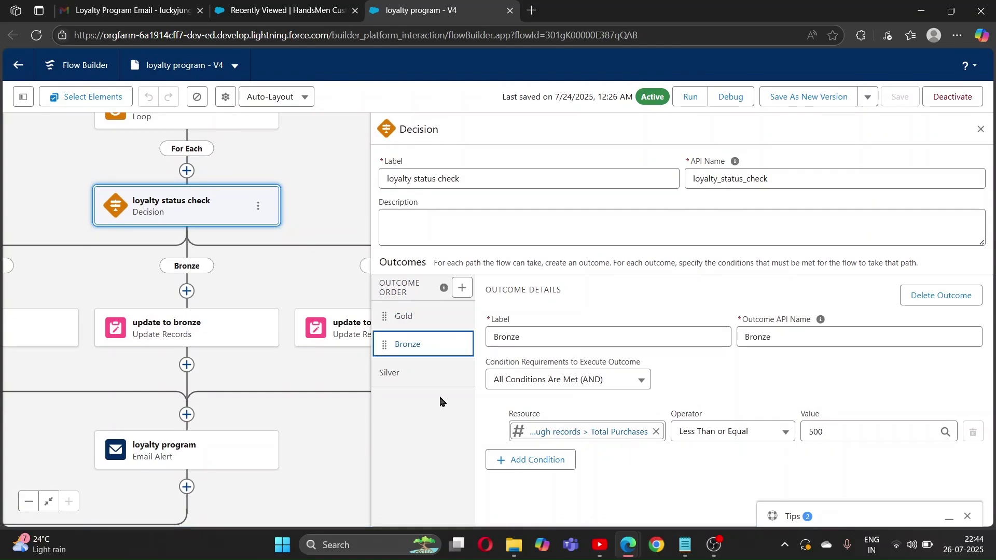
pyautogui.click(406, 369)
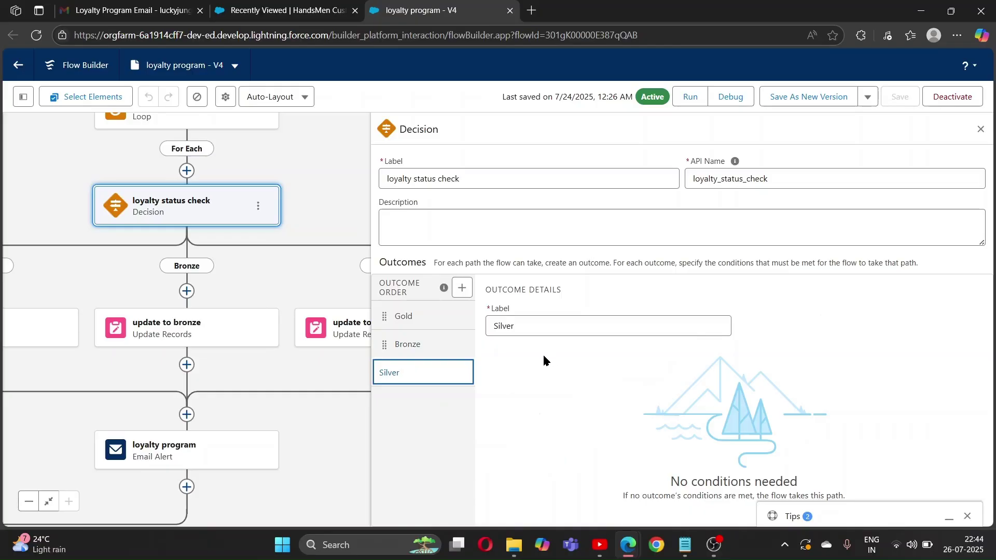
pyautogui.click(333, 209)
pyautogui.click(261, 10)
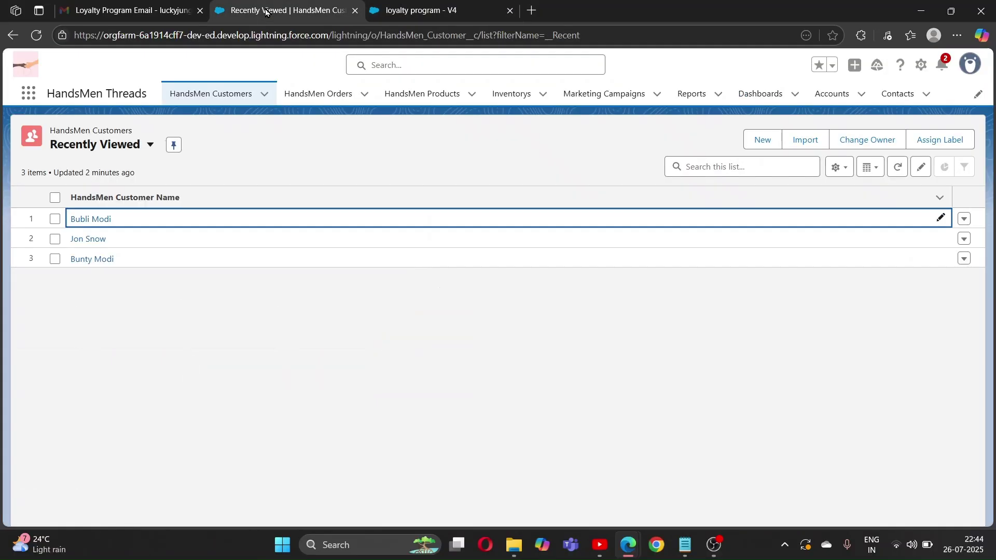
# Open the first HandsMen customer record, showing Total Purchases 1,000 and Loyalty Status Bronze
pyautogui.click(94, 222)
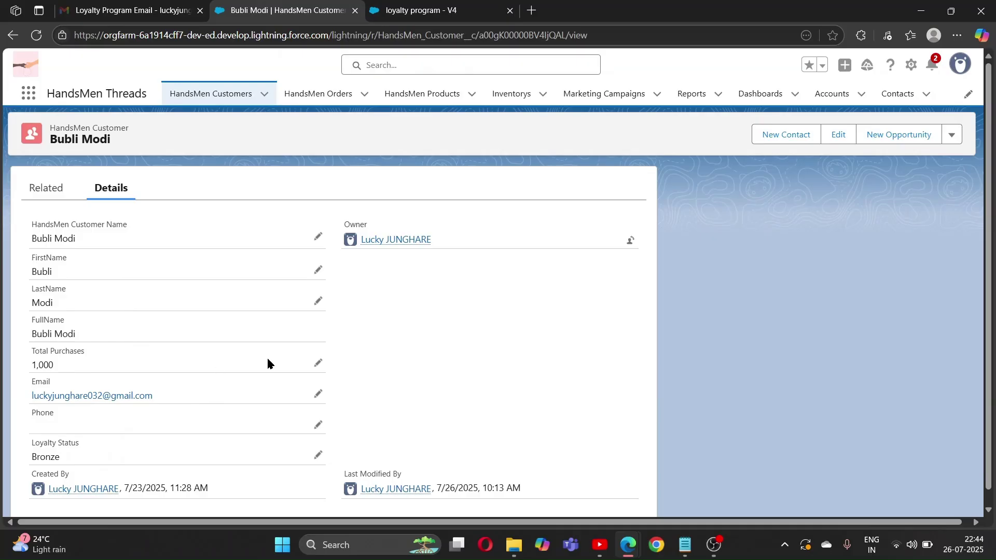
# Read the Loyalty Program Email in Gmail Spam announcing Bronze membership
pyautogui.click(128, 11)
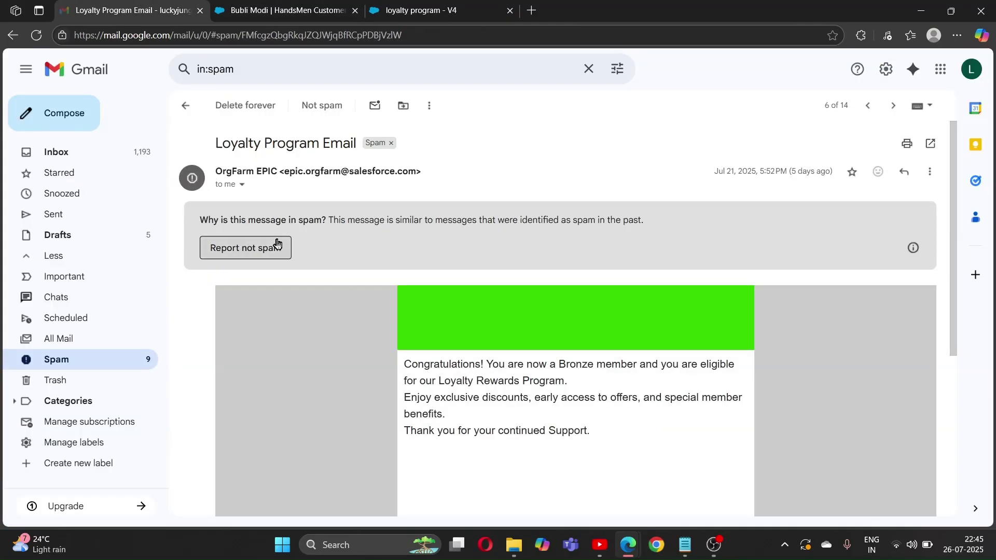
pyautogui.scroll(-1, 519, 363)
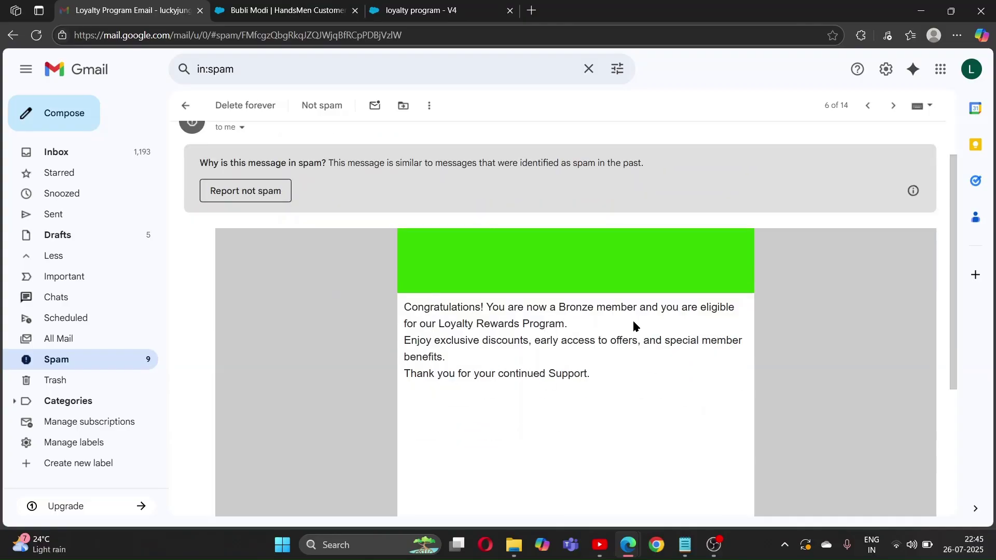
pyautogui.scroll(1, 341, 325)
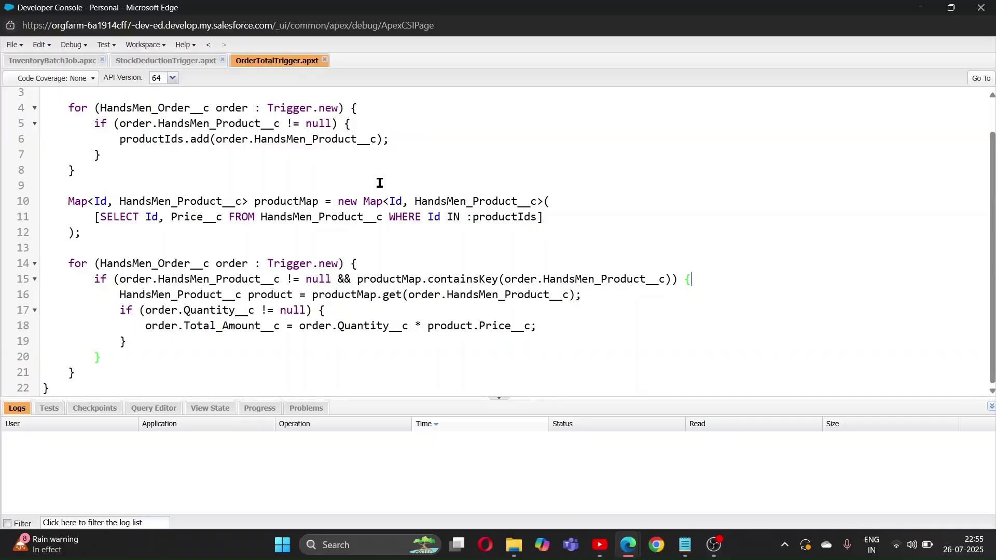
# Scroll through OrderTotalTrigger.apxt, then open Cargo Pants inventory I -0003 with 50 in stock
pyautogui.scroll(2, 439, 236)
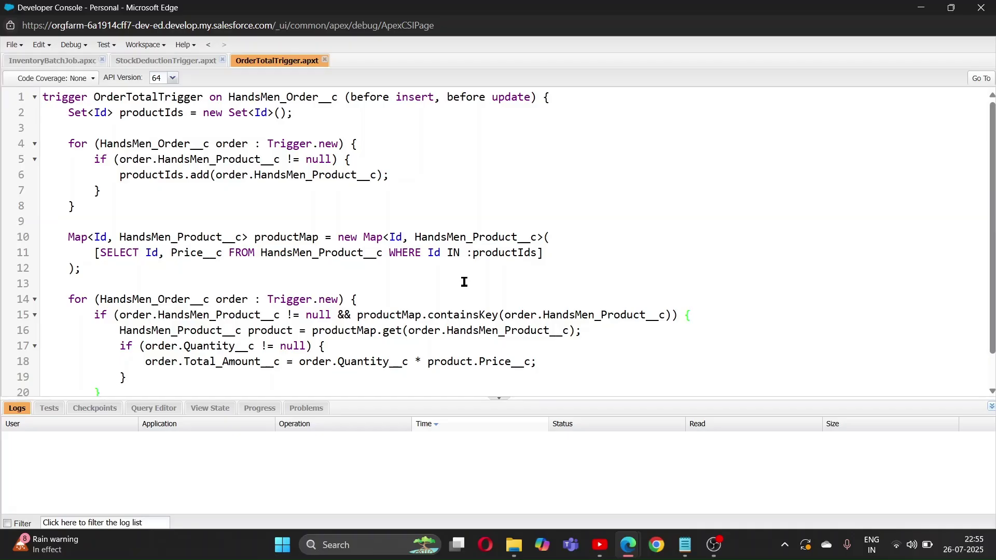
pyautogui.scroll(-1, 468, 262)
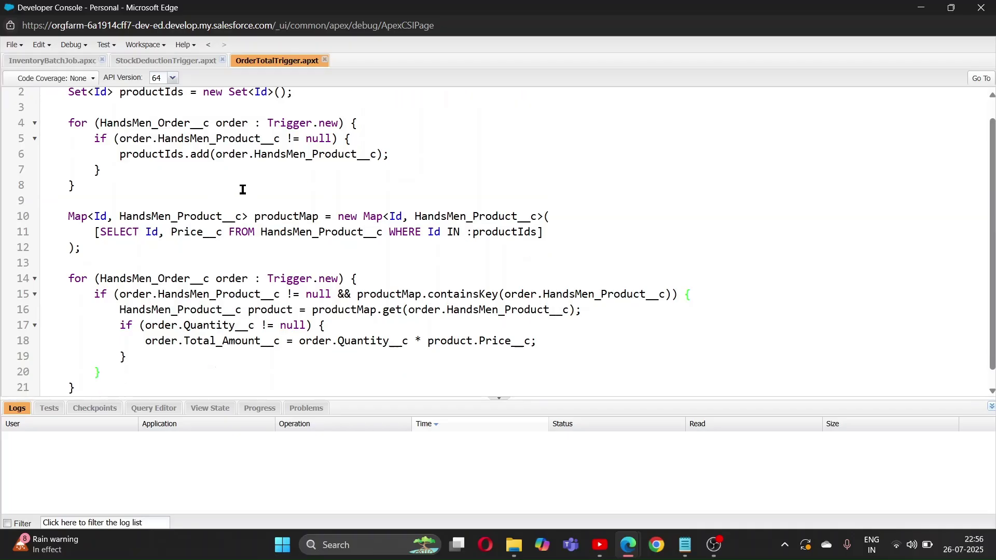
pyautogui.scroll(1, 337, 201)
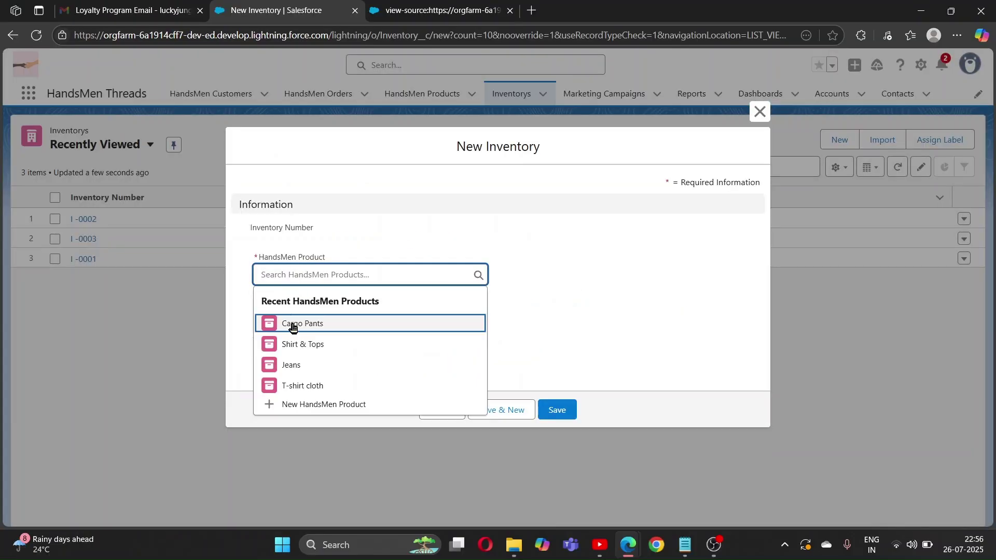
pyautogui.click(293, 322)
pyautogui.click(294, 321)
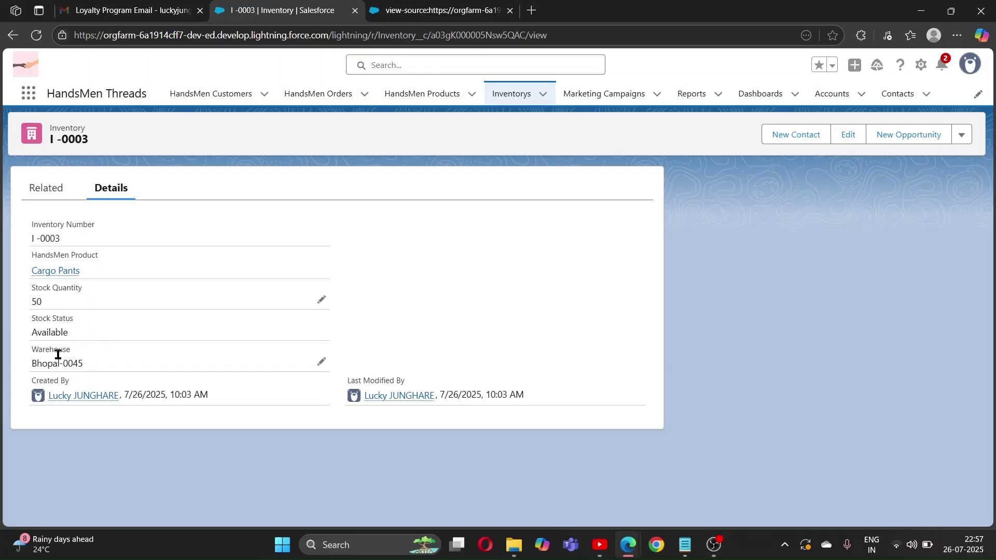
# Open the Cargo Pants record from the HandsMen Products list
pyautogui.click(403, 100)
pyautogui.click(101, 219)
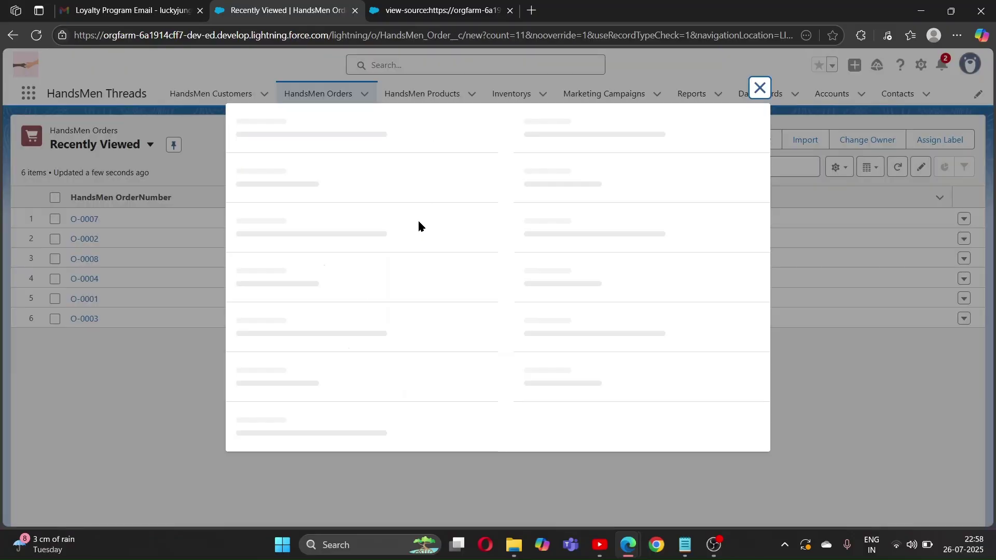
# In the new order, choose product Cargo Pants, a customer, and Status Pending
pyautogui.click(352, 228)
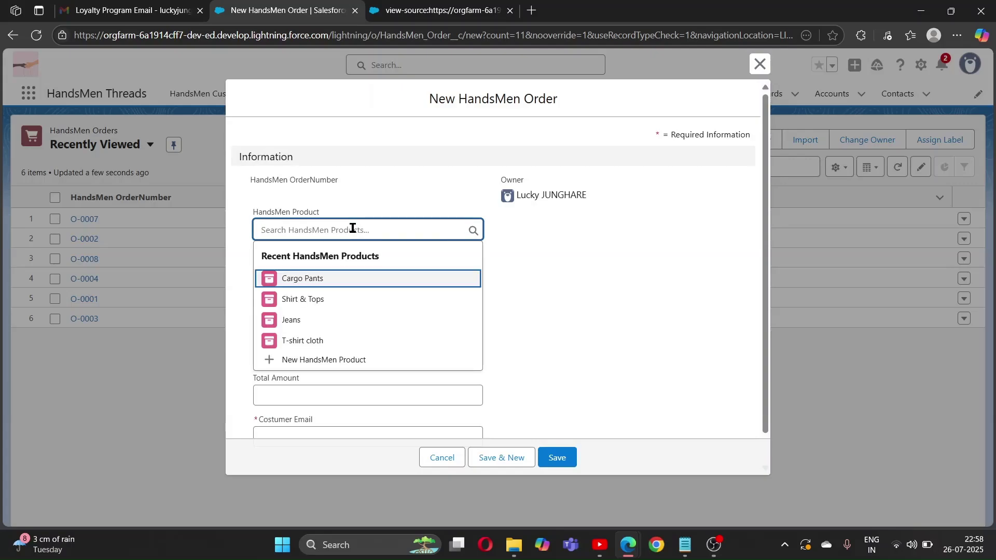
pyautogui.click(311, 281)
pyautogui.click(292, 272)
pyautogui.click(296, 351)
pyautogui.click(300, 317)
pyautogui.click(291, 353)
# Set Quantity to 5, clear the autofilled Total Amount, and save order O-0009
pyautogui.click(296, 354)
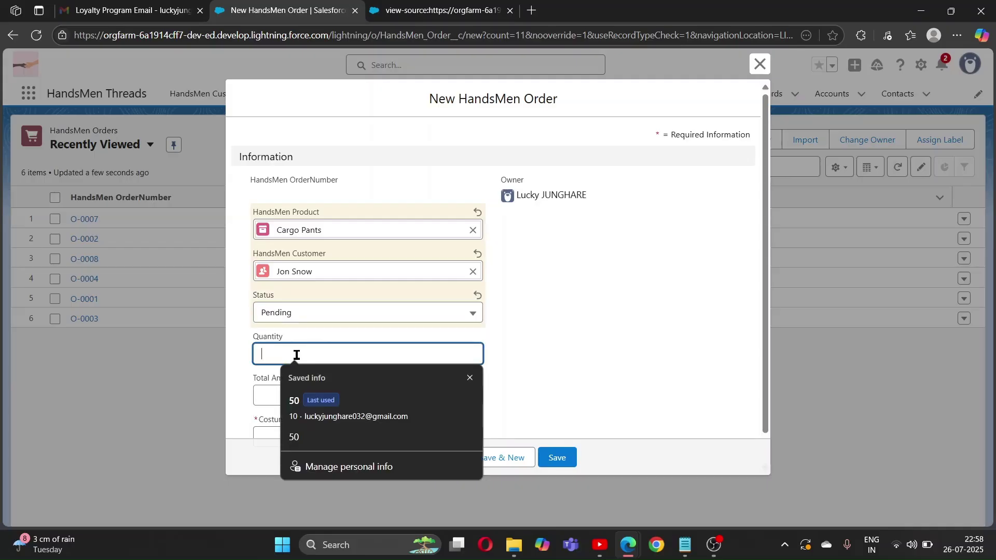
pyautogui.click(293, 407)
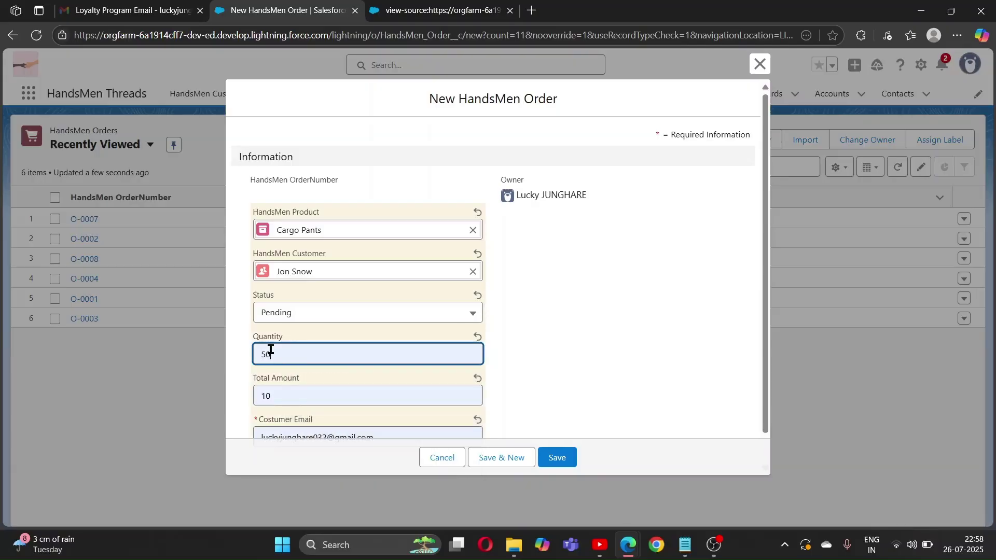
pyautogui.press('BackSpace')
pyautogui.press('BackSpace')
pyautogui.write('5')
pyautogui.click(464, 373)
pyautogui.scroll(-1, 356, 377)
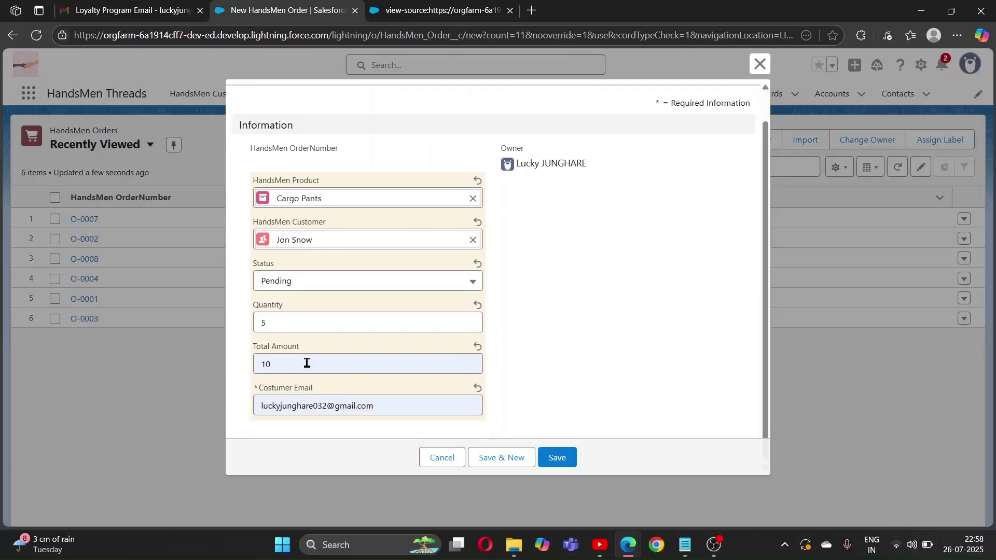
pyautogui.click(280, 366)
pyautogui.press('BackSpace')
pyautogui.press('BackSpace')
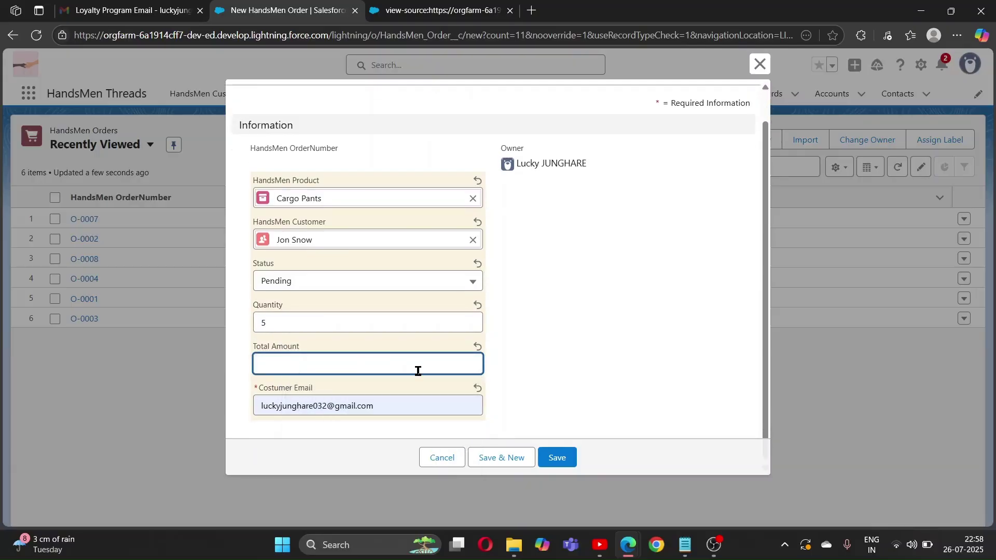
pyautogui.click(556, 458)
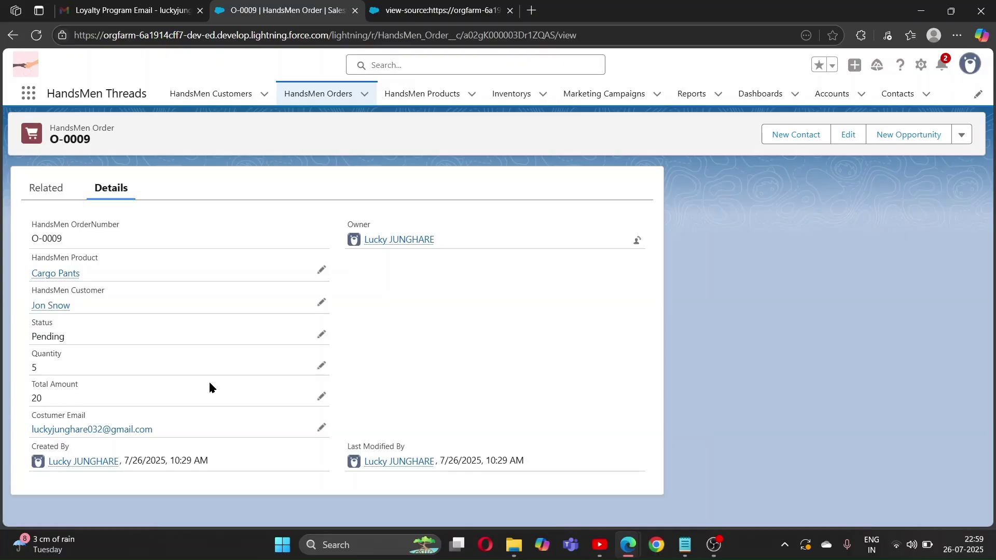
# Review StockDeductionTrigger.apxt, which deducts stock for Confirmed orders after insert or update
pyautogui.moveTo(628, 545)
pyautogui.click(765, 483)
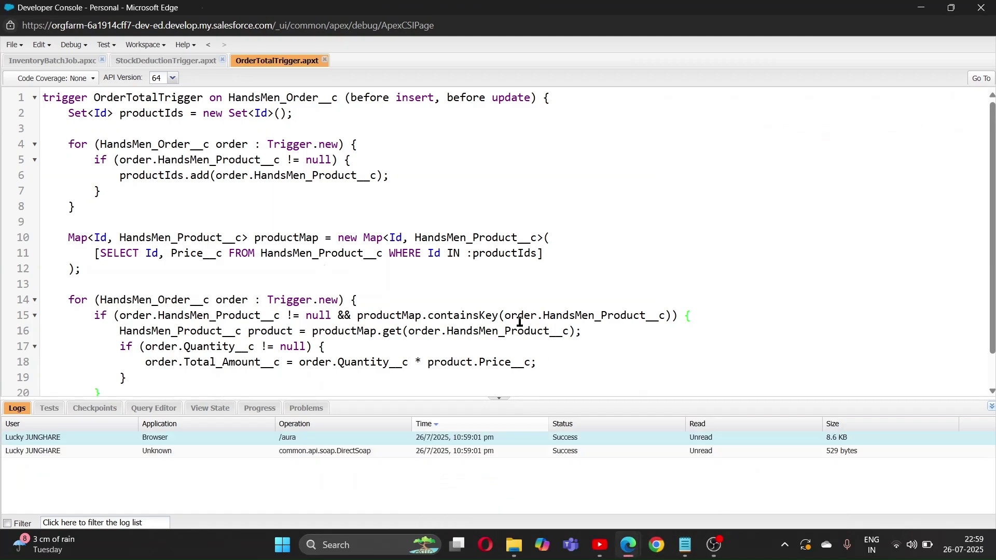
pyautogui.click(152, 63)
pyautogui.scroll(2, 320, 223)
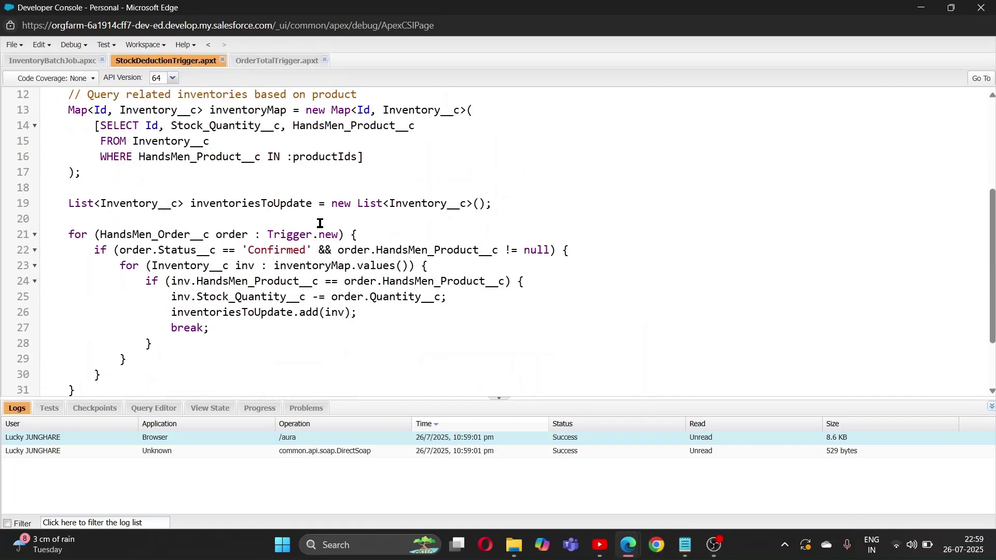
pyautogui.scroll(4, 320, 223)
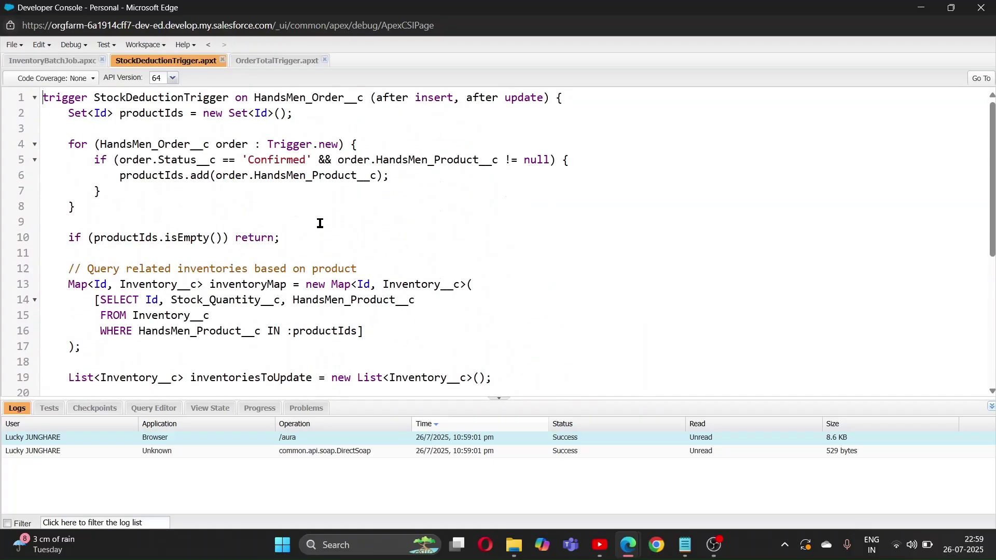
pyautogui.scroll(-2, 321, 223)
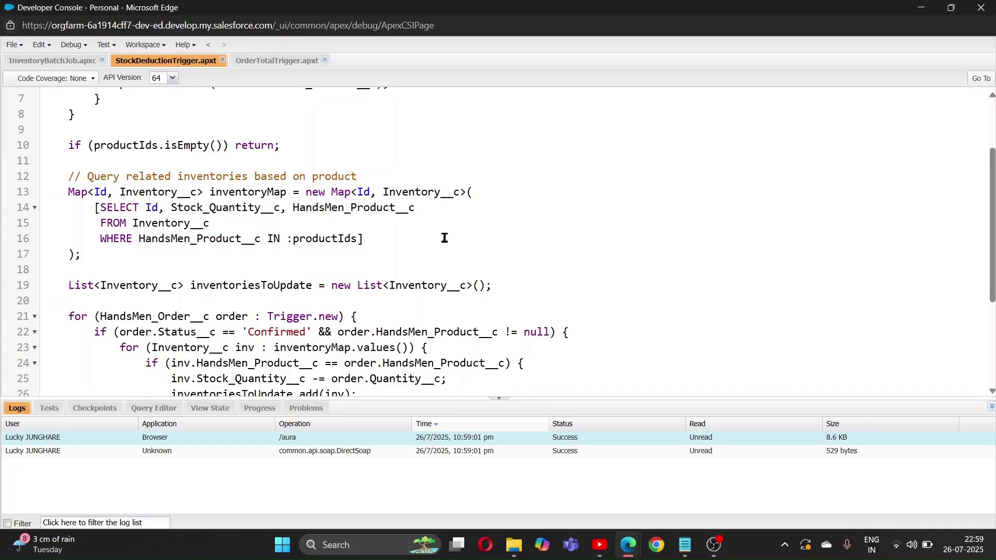
pyautogui.scroll(-2, 445, 238)
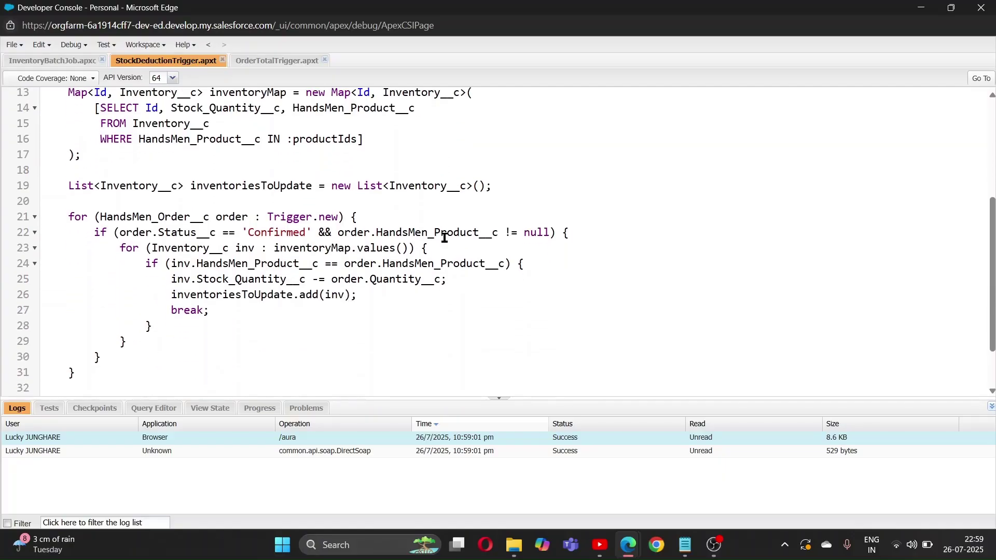
pyautogui.scroll(2, 301, 215)
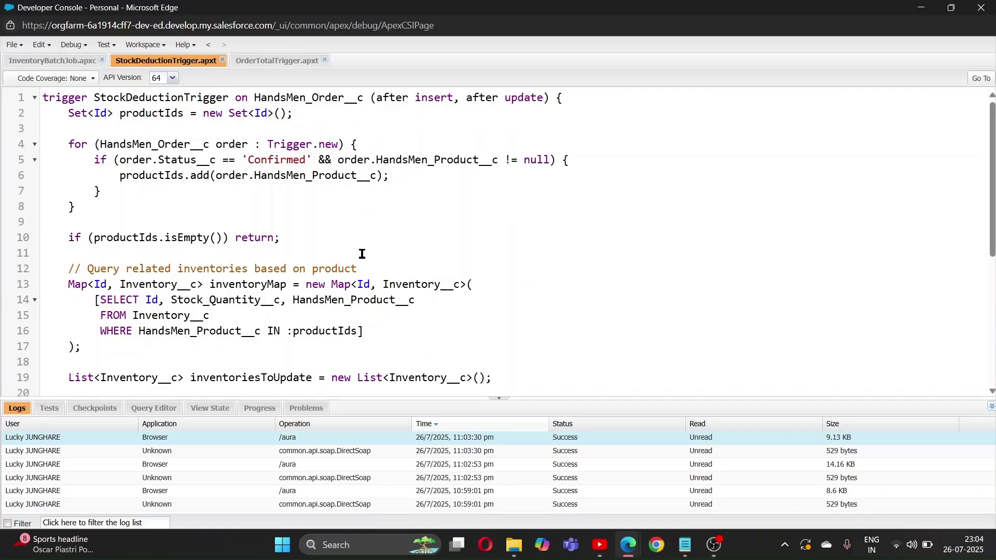
pyautogui.scroll(-4, 362, 254)
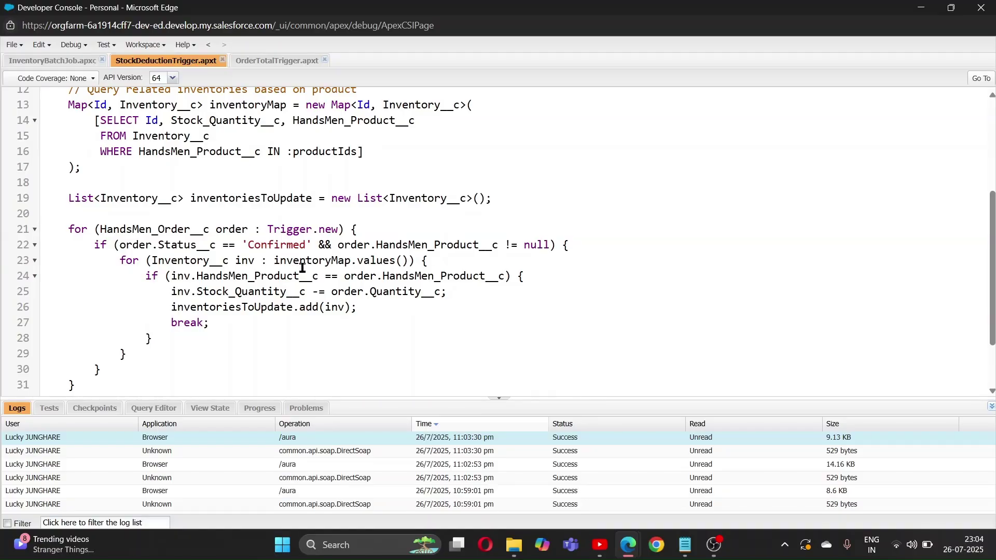
pyautogui.scroll(3, 293, 324)
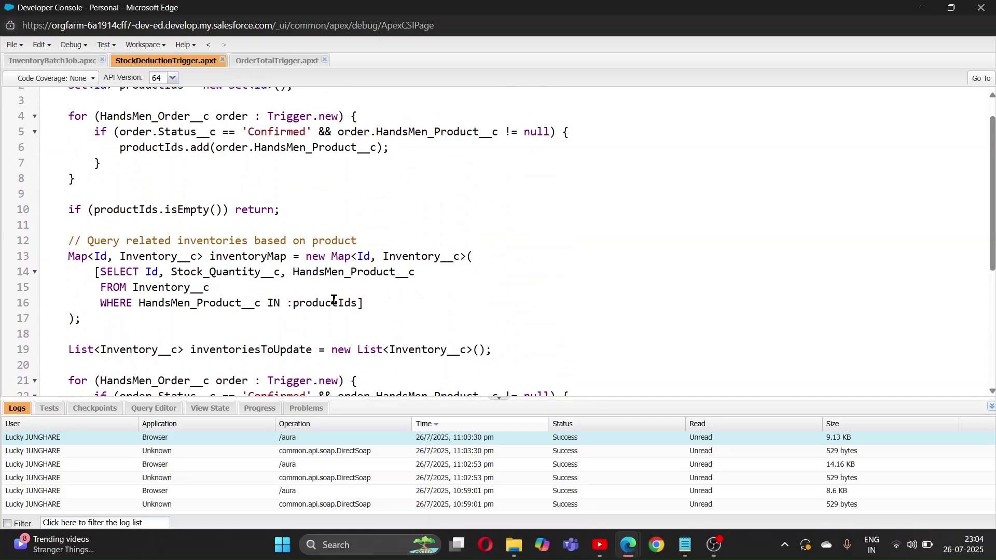
pyautogui.scroll(1, 396, 283)
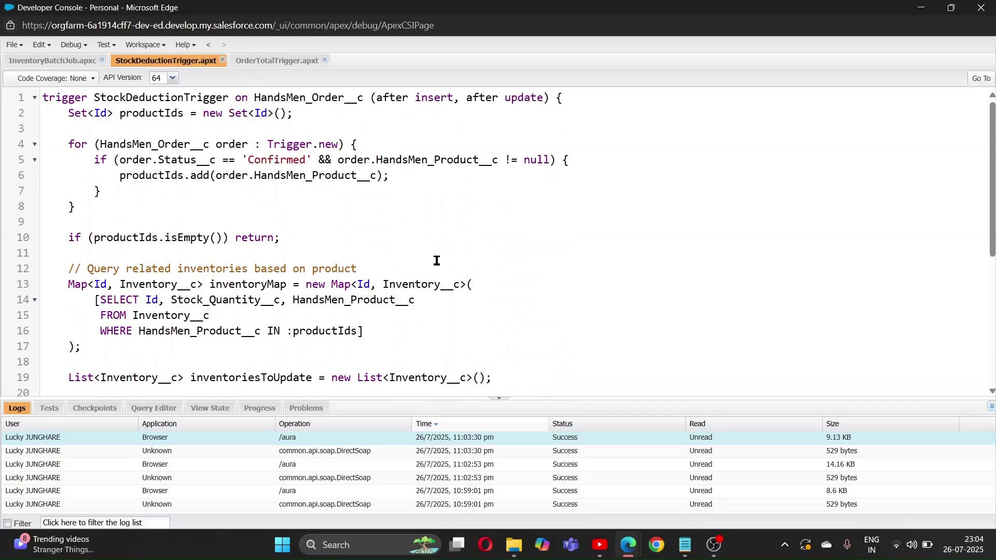
pyautogui.hotkey('alt', 'Tab')
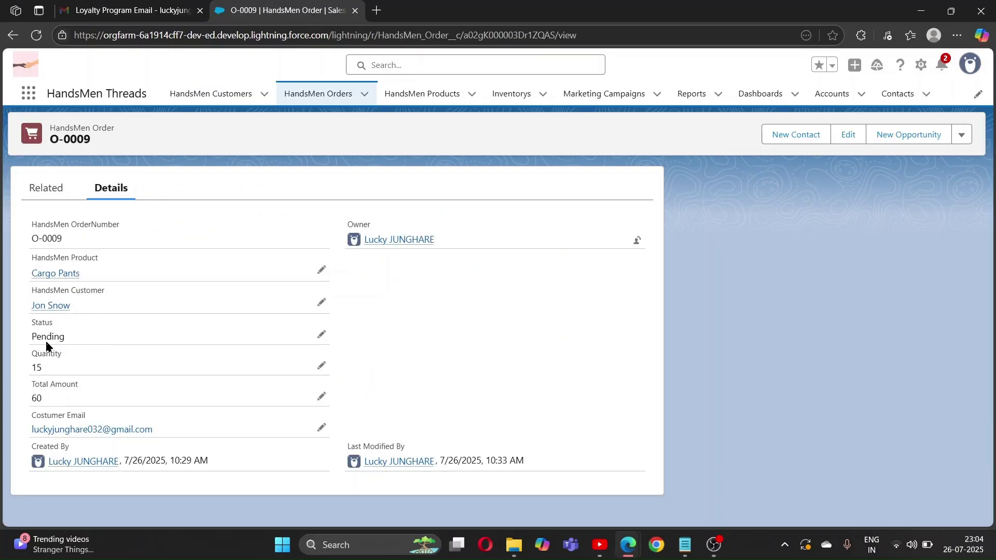
# Check Cargo Pants inventory I -0003 at 45, then open order O-0009
pyautogui.click(508, 100)
pyautogui.click(84, 219)
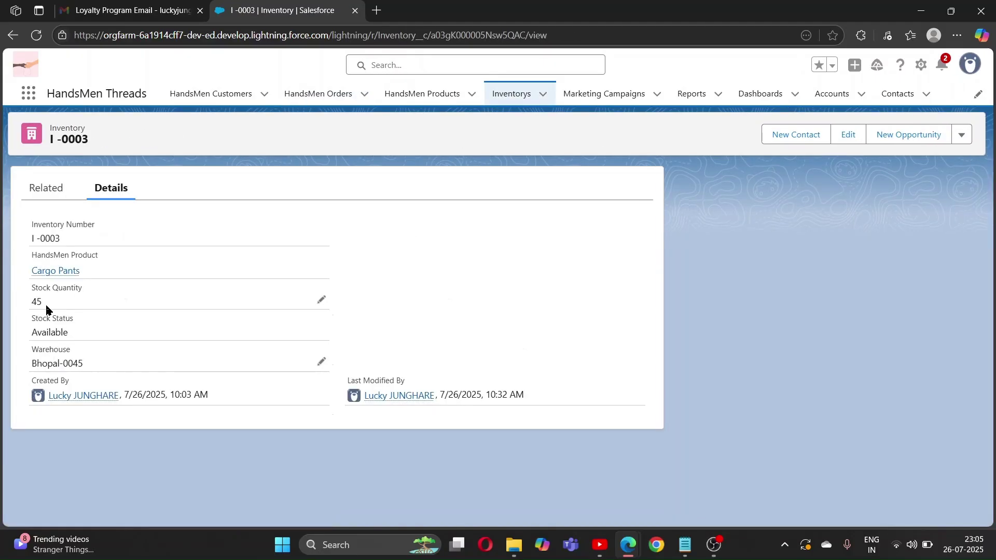
pyautogui.click(412, 97)
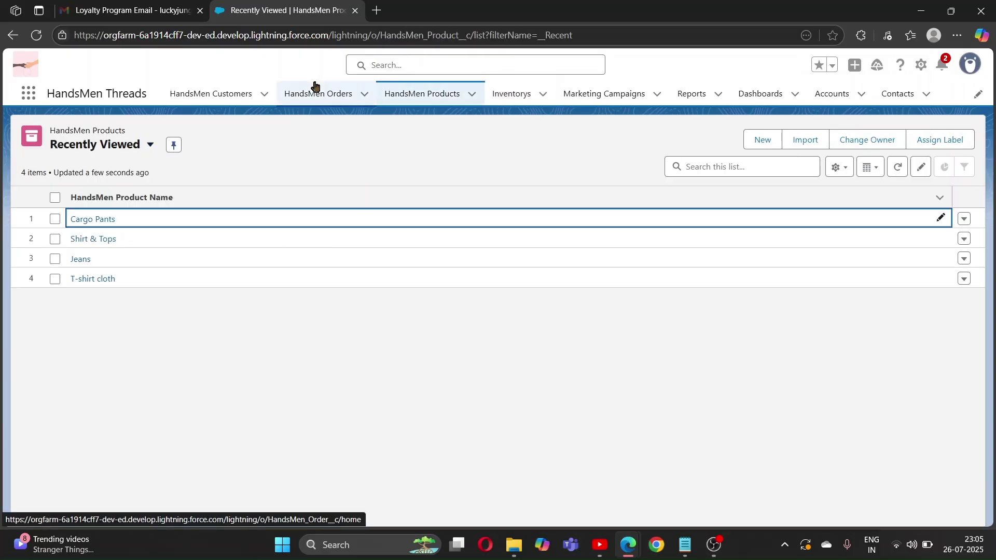
pyautogui.click(316, 92)
pyautogui.click(92, 220)
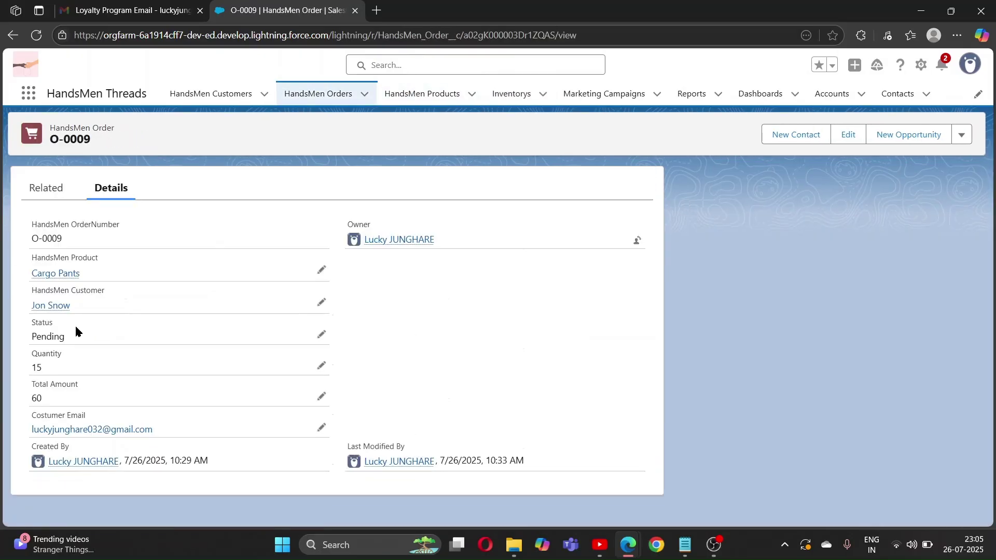
# Change order O-0009's Status to Confirmed and save
pyautogui.click(321, 334)
pyautogui.click(220, 345)
pyautogui.click(148, 414)
pyautogui.click(359, 511)
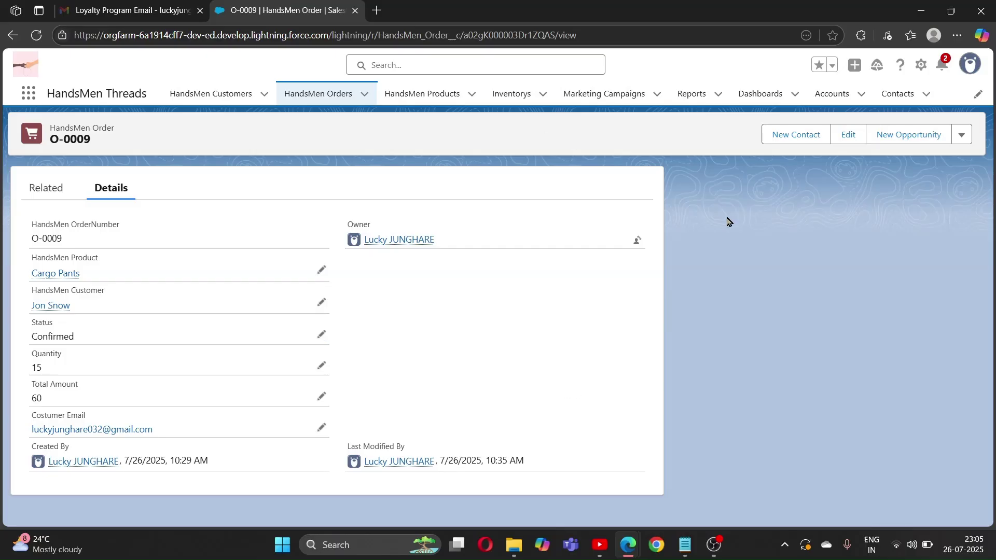
# Reopen inventory I -0003 to confirm its stock dropped to 30
pyautogui.click(509, 96)
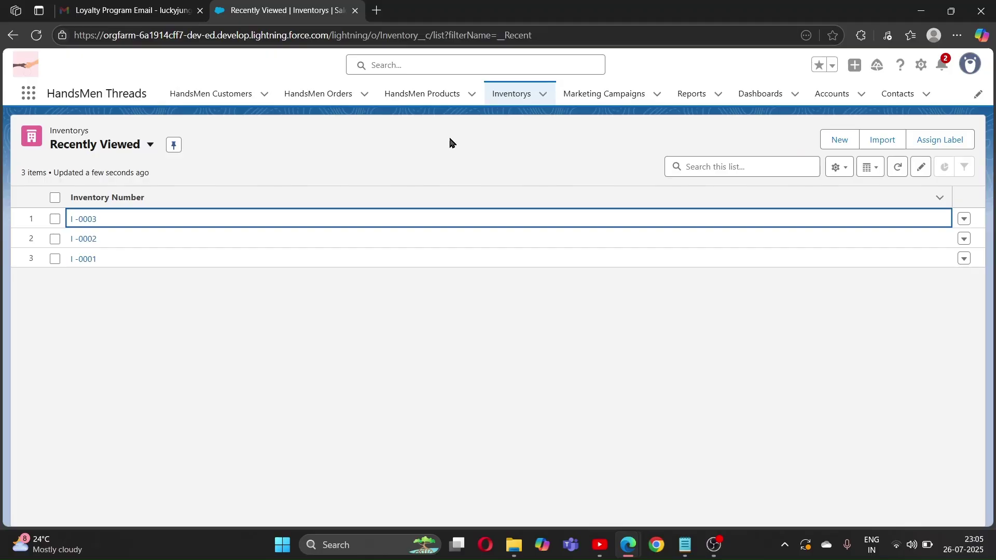
pyautogui.click(85, 219)
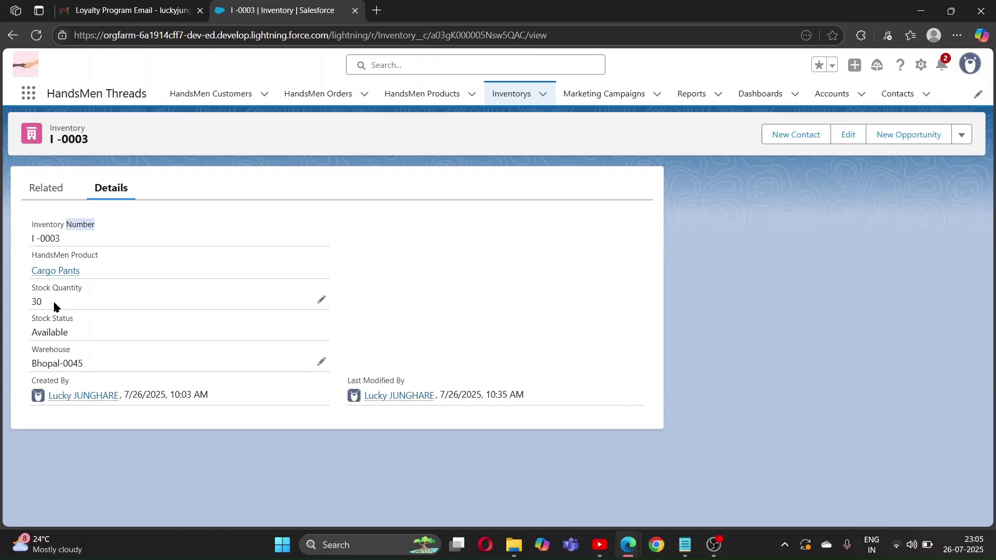
pyautogui.hotkey('alt', 'Tab')
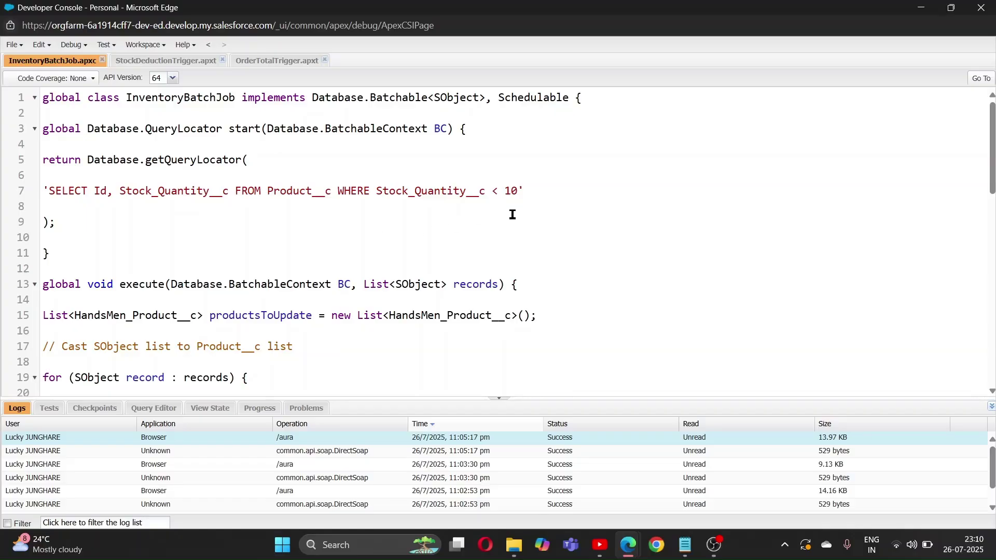
# Read through InventoryBatchJob.apxc, which restocks products with stock below 10
pyautogui.scroll(-1, 513, 215)
pyautogui.scroll(1, 512, 215)
pyautogui.scroll(-6, 569, 247)
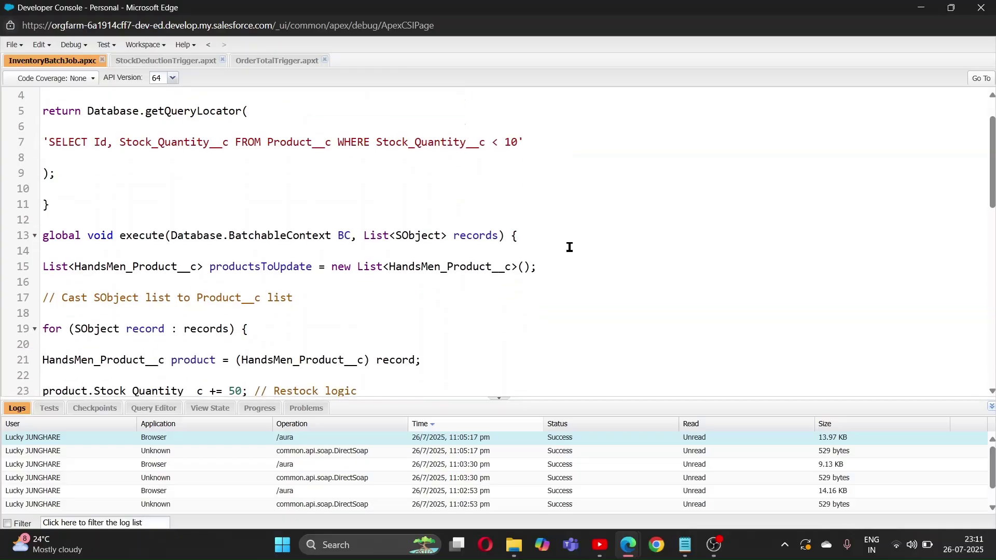
pyautogui.scroll(-2, 569, 247)
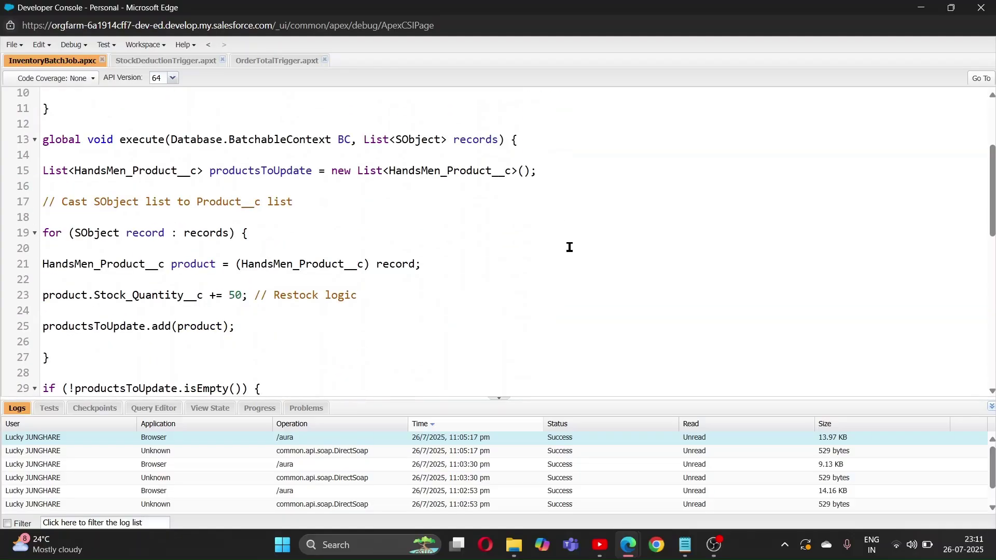
pyautogui.scroll(-2, 428, 305)
pyautogui.scroll(-5, 428, 305)
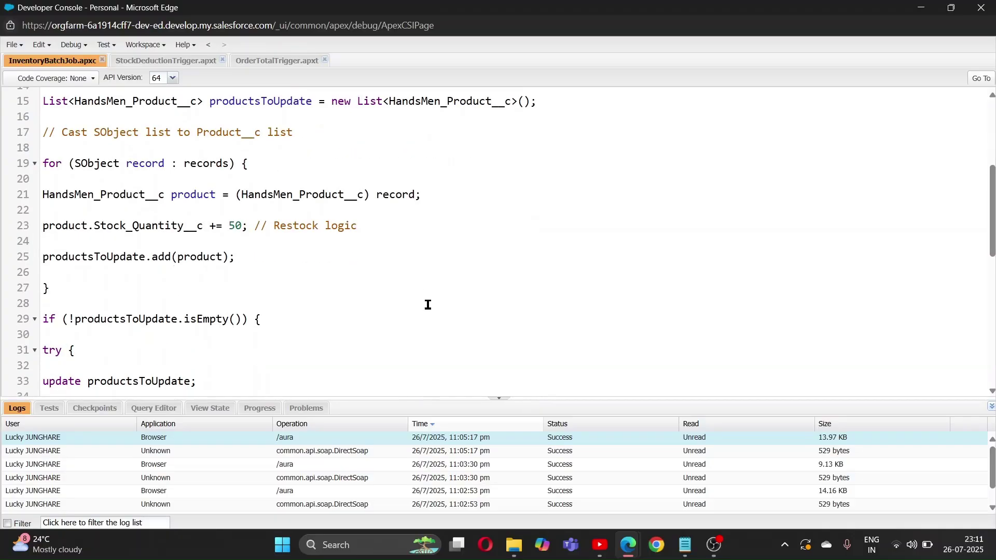
pyautogui.scroll(-5, 349, 362)
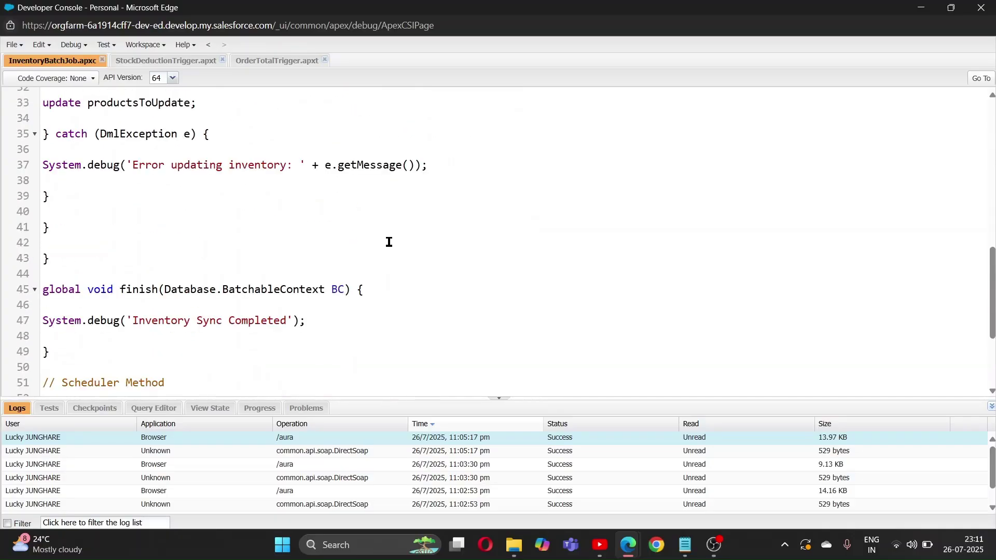
pyautogui.scroll(-2, 389, 242)
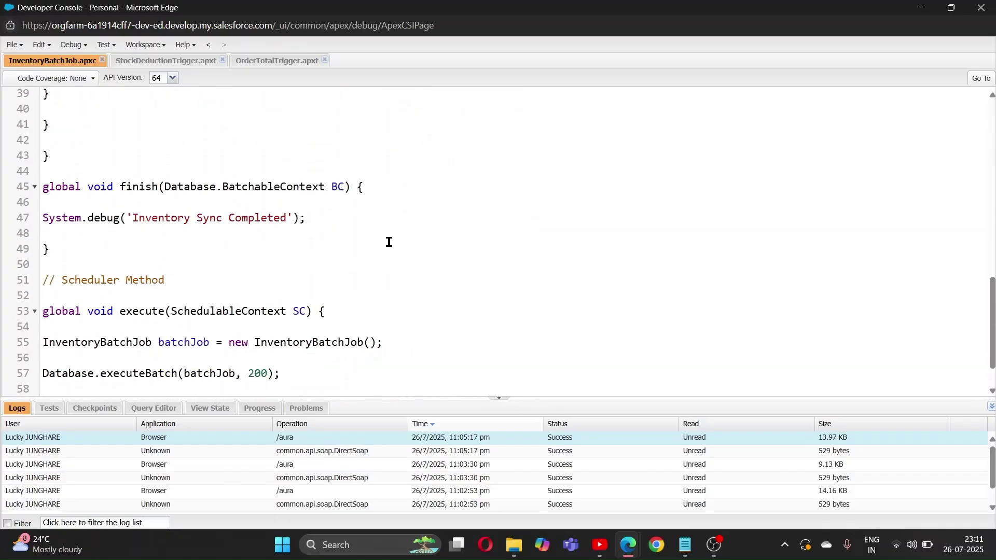
pyautogui.scroll(15, 494, 211)
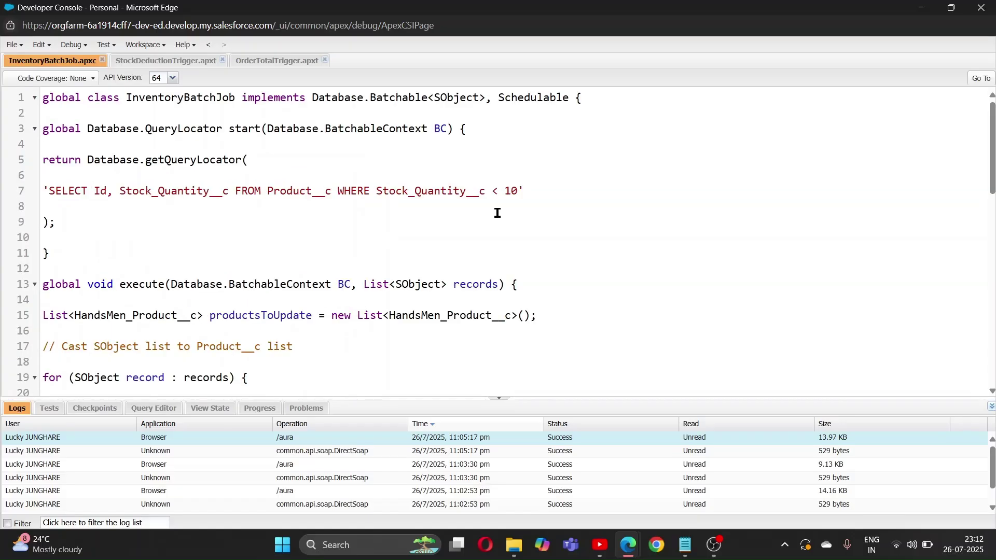
pyautogui.scroll(-1, 423, 212)
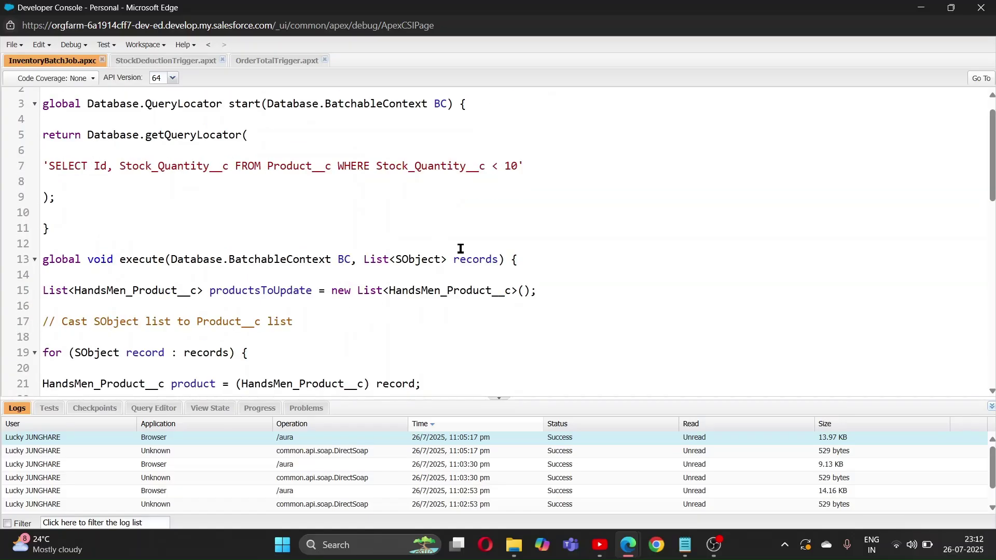
pyautogui.scroll(-4, 431, 327)
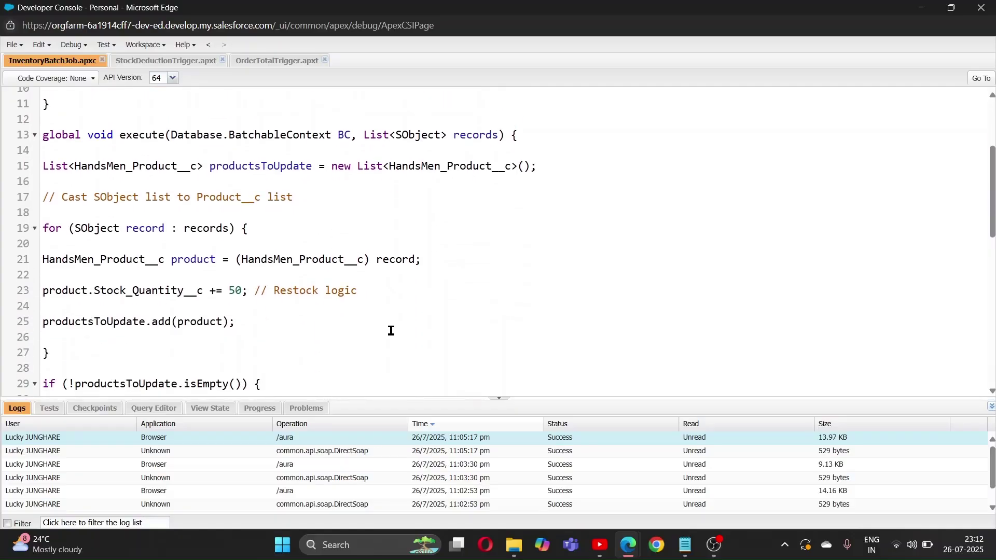
pyautogui.scroll(-3, 391, 330)
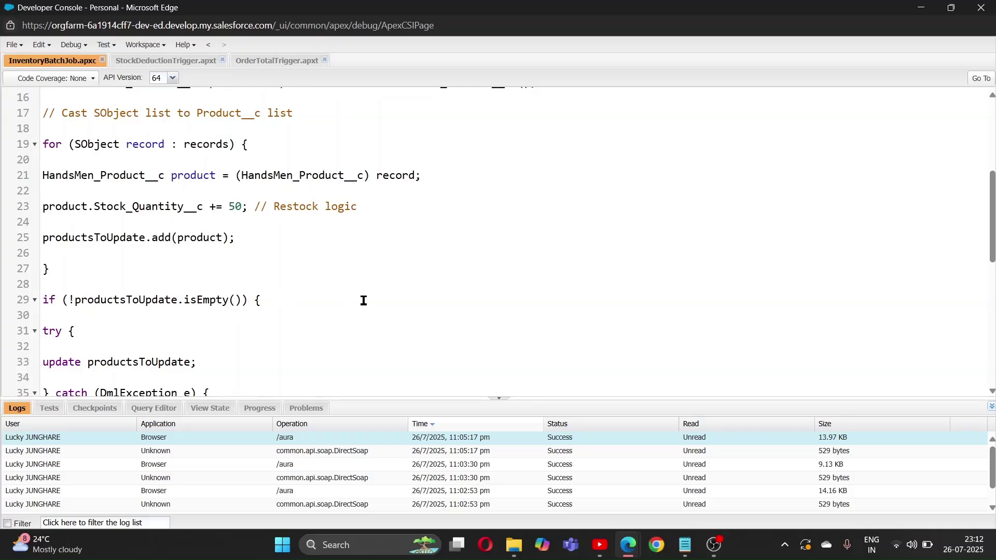
pyautogui.scroll(-4, 362, 297)
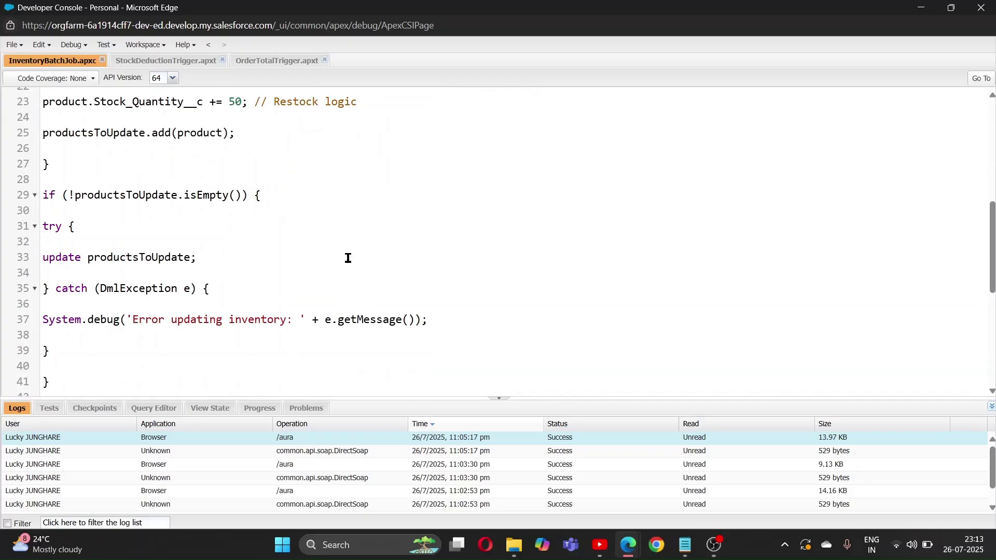
pyautogui.hotkey('alt', 'Tab')
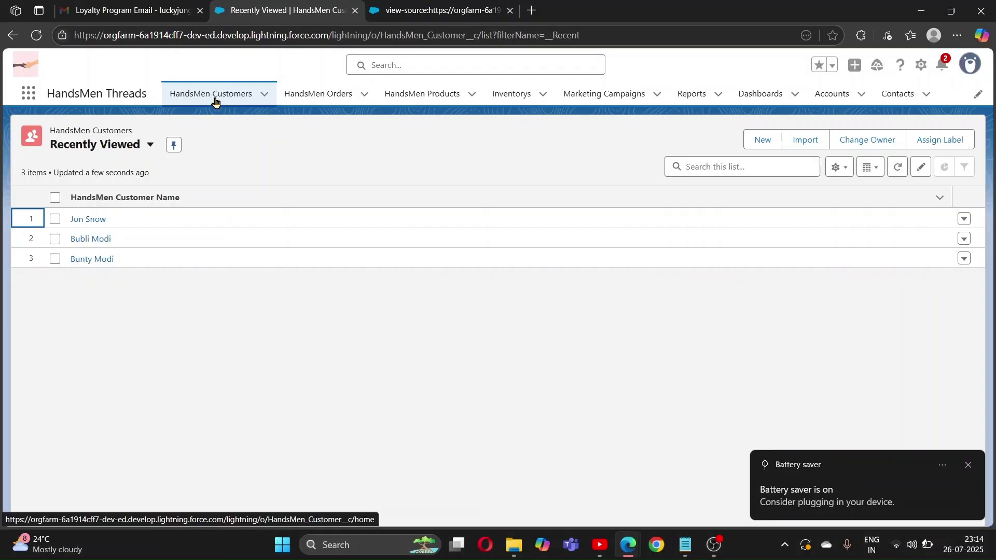